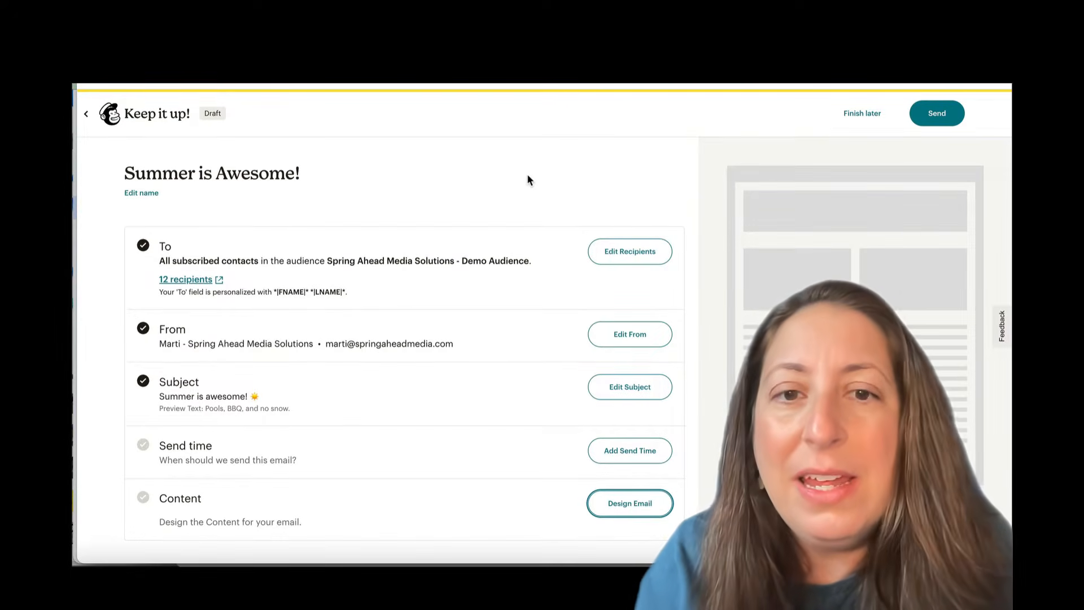
Step: Start designing the campaign's email content with the New Builder
{"action": "scroll", "coordinate": [528, 180], "scroll_direction": "down", "scroll_amount": 2}
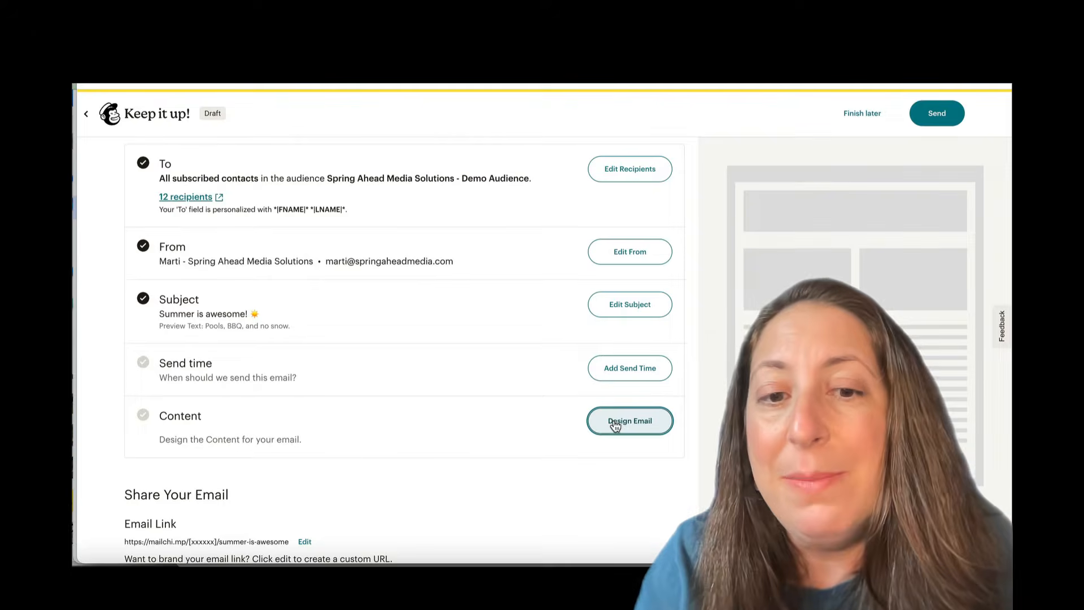
{"action": "left_click", "coordinate": [615, 426]}
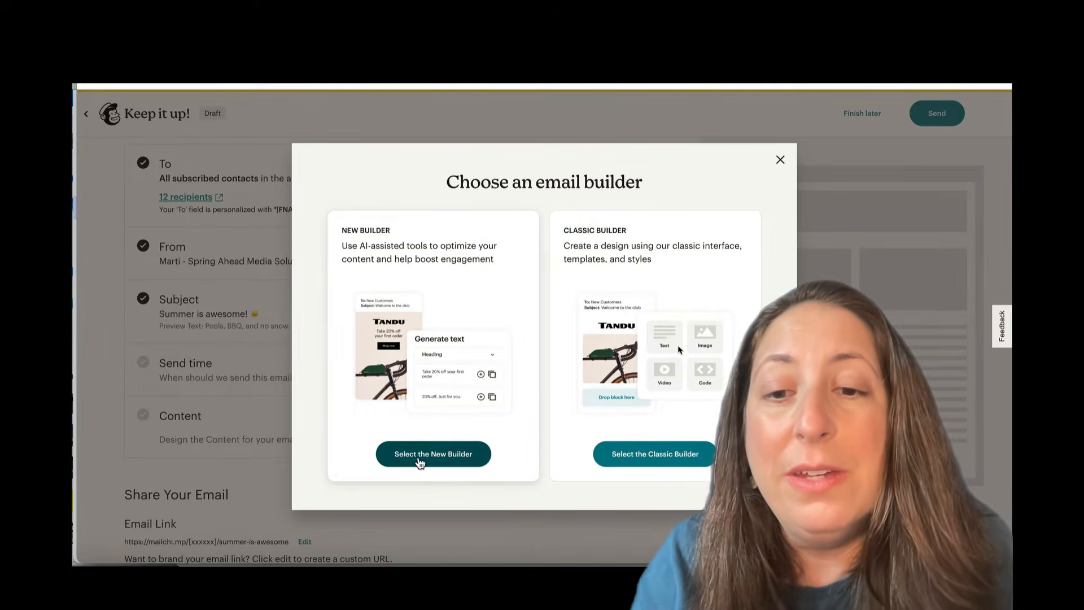
{"action": "left_click", "coordinate": [420, 462]}
Step: Browse the email templates and apply the Start from scratch template
{"action": "scroll", "coordinate": [566, 281], "scroll_direction": "down", "scroll_amount": 10}
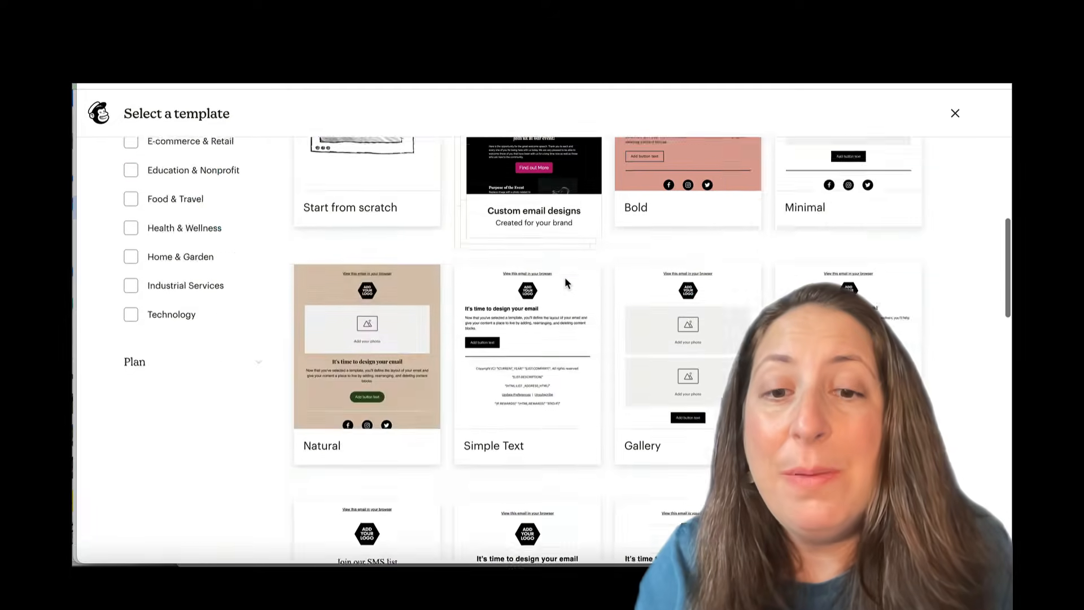
{"action": "scroll", "coordinate": [566, 280], "scroll_direction": "down", "scroll_amount": 13}
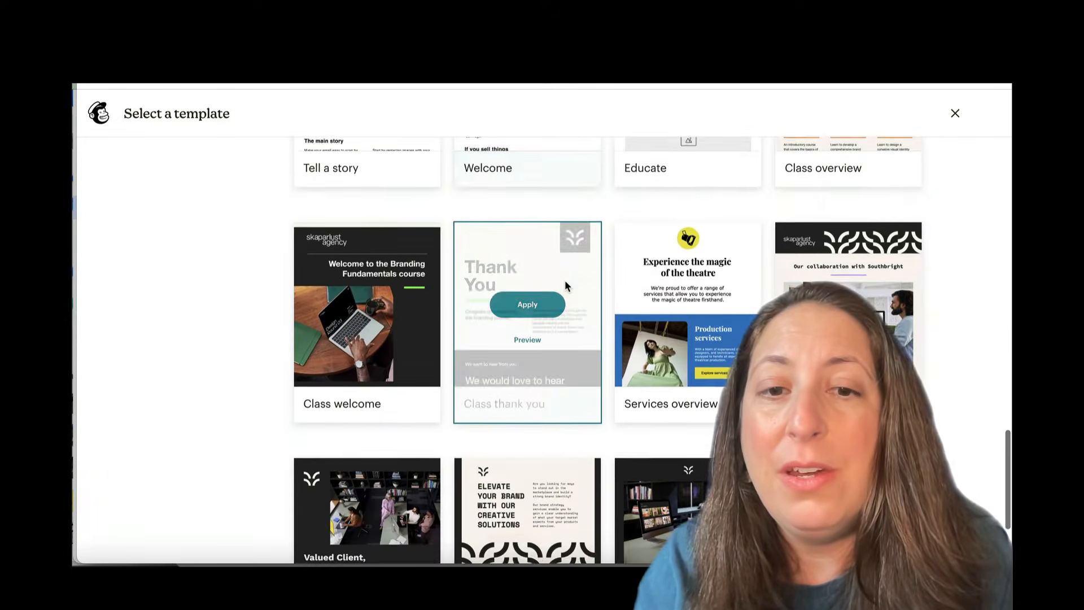
{"action": "scroll", "coordinate": [565, 281], "scroll_direction": "up", "scroll_amount": 20}
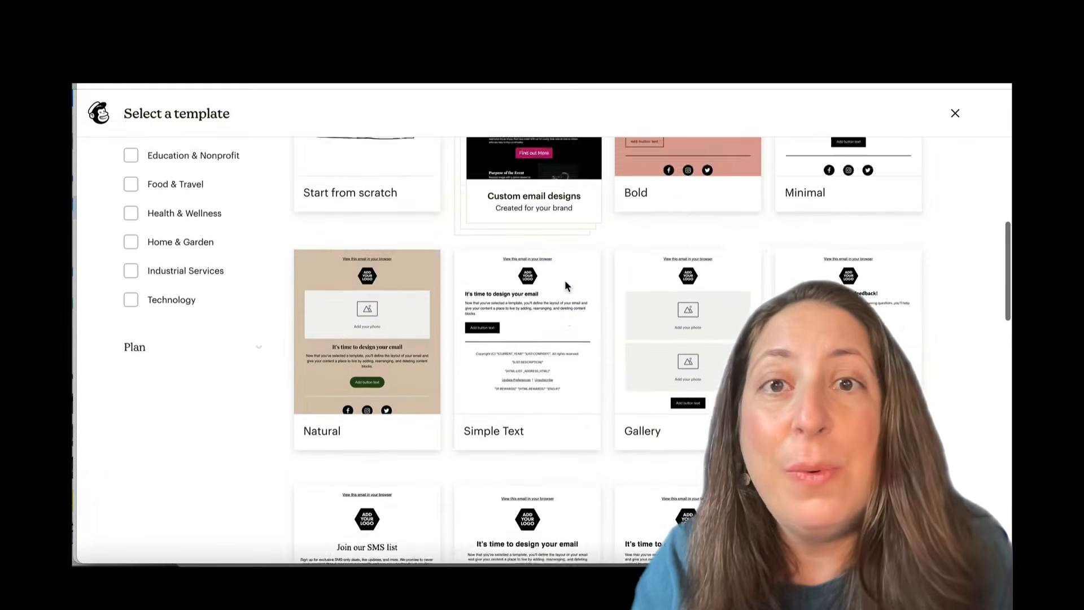
{"action": "scroll", "coordinate": [566, 281], "scroll_direction": "up", "scroll_amount": 3}
{"action": "mouse_move", "coordinate": [393, 425]}
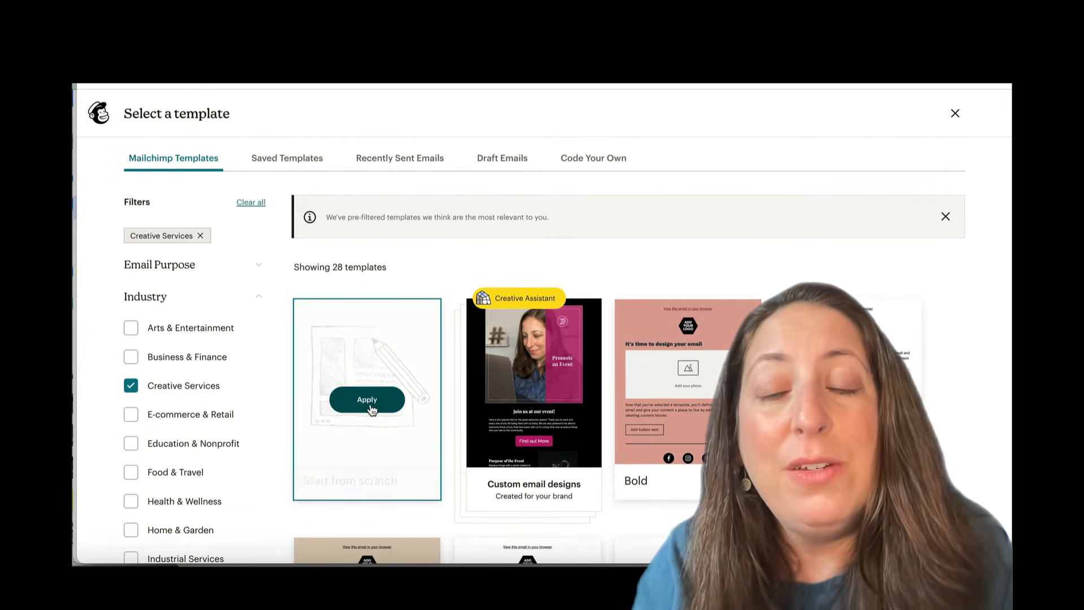
{"action": "left_click", "coordinate": [368, 401]}
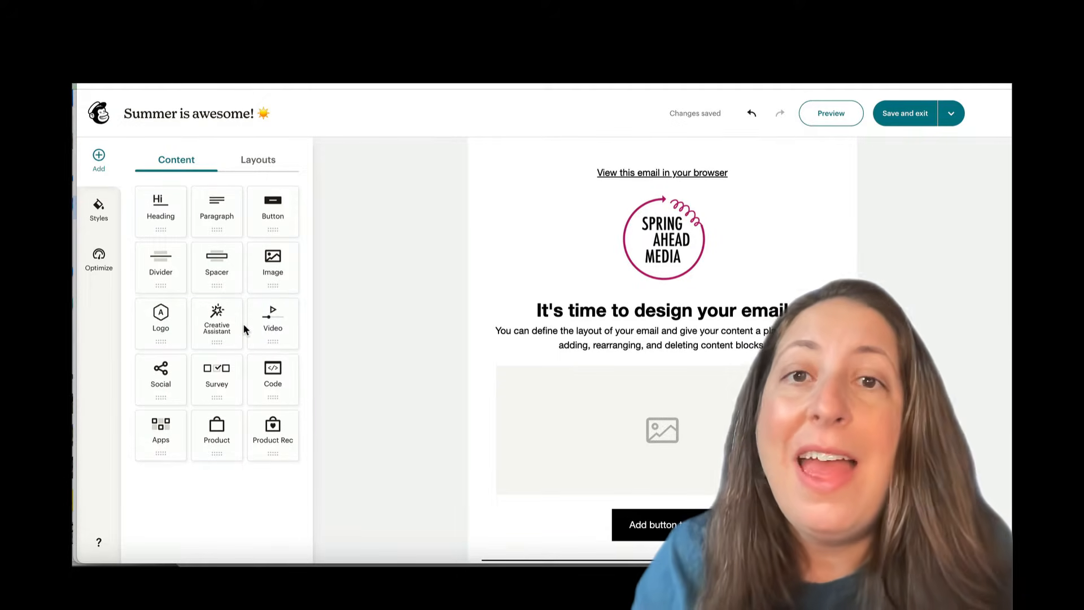
Step: Open the desktop style settings for the email's background and body, and undo the last change
{"action": "left_click", "coordinate": [107, 230]}
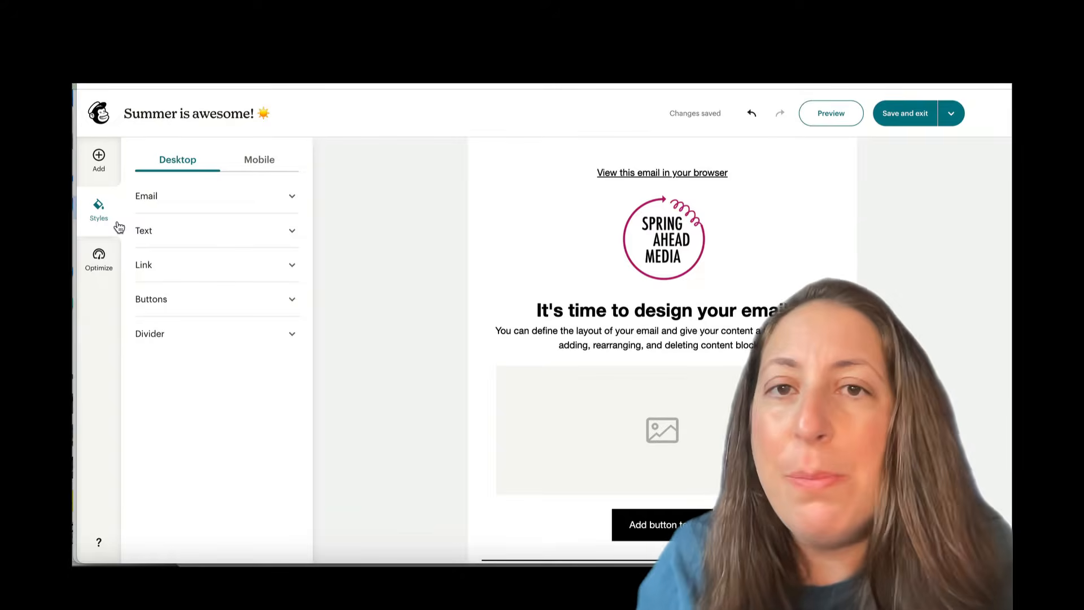
{"action": "left_click", "coordinate": [181, 203]}
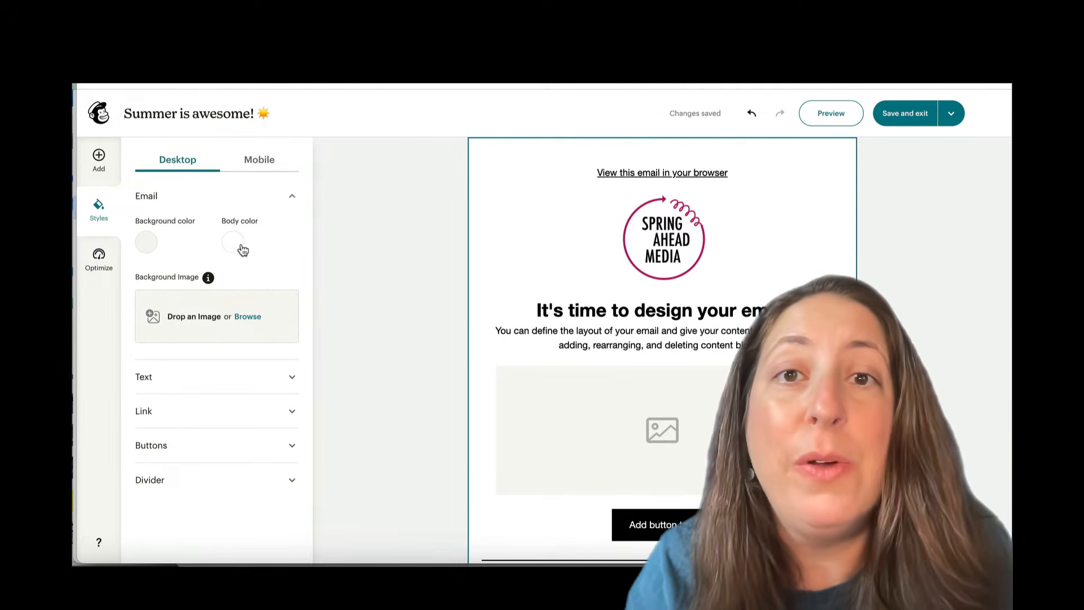
{"action": "key", "text": "ctrl+z"}
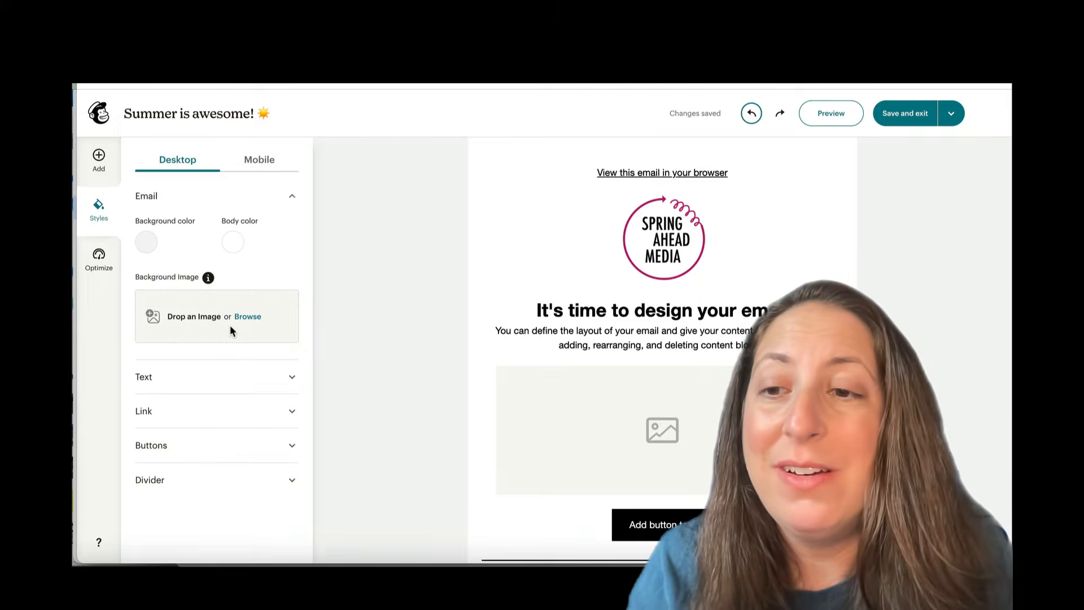
Step: Left-align the desktop paragraph text style and set its line height to 1.25
{"action": "left_click", "coordinate": [207, 384]}
{"action": "scroll", "coordinate": [208, 386], "scroll_direction": "down", "scroll_amount": 1}
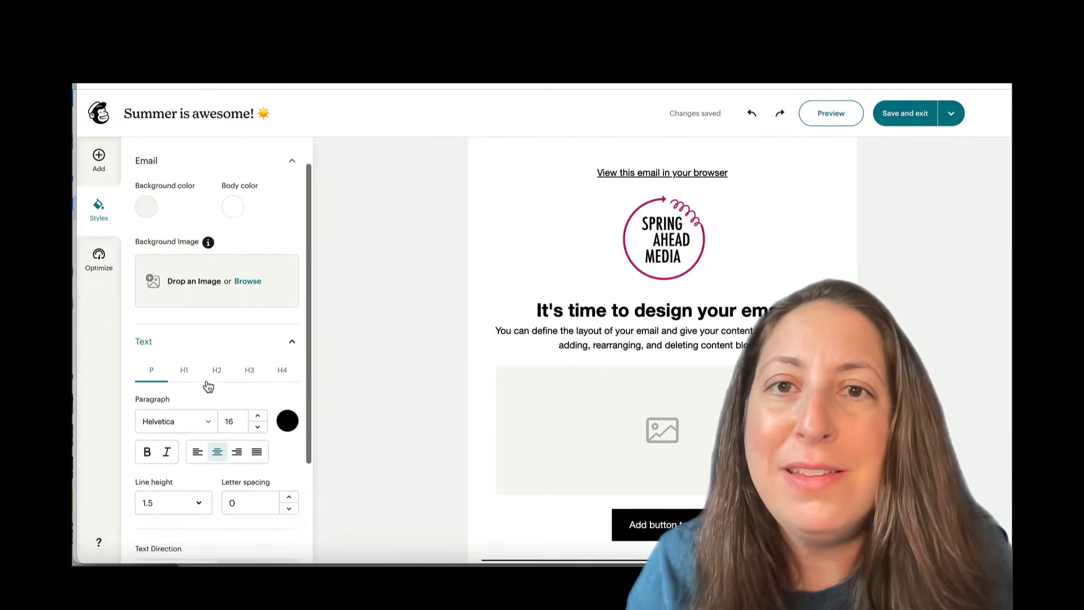
{"action": "scroll", "coordinate": [208, 386], "scroll_direction": "down", "scroll_amount": 4}
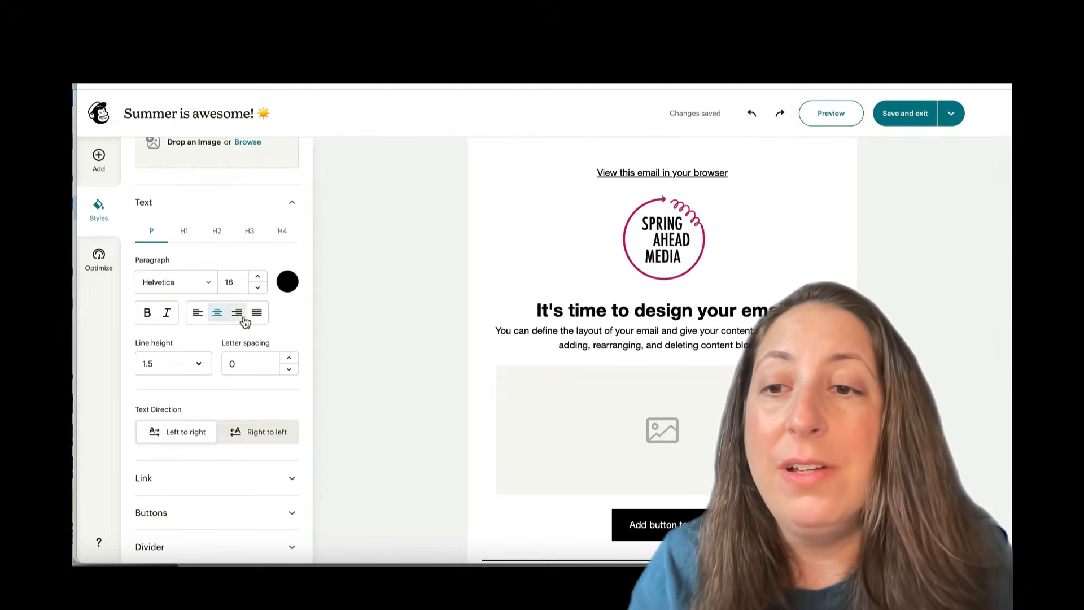
{"action": "left_click", "coordinate": [197, 313]}
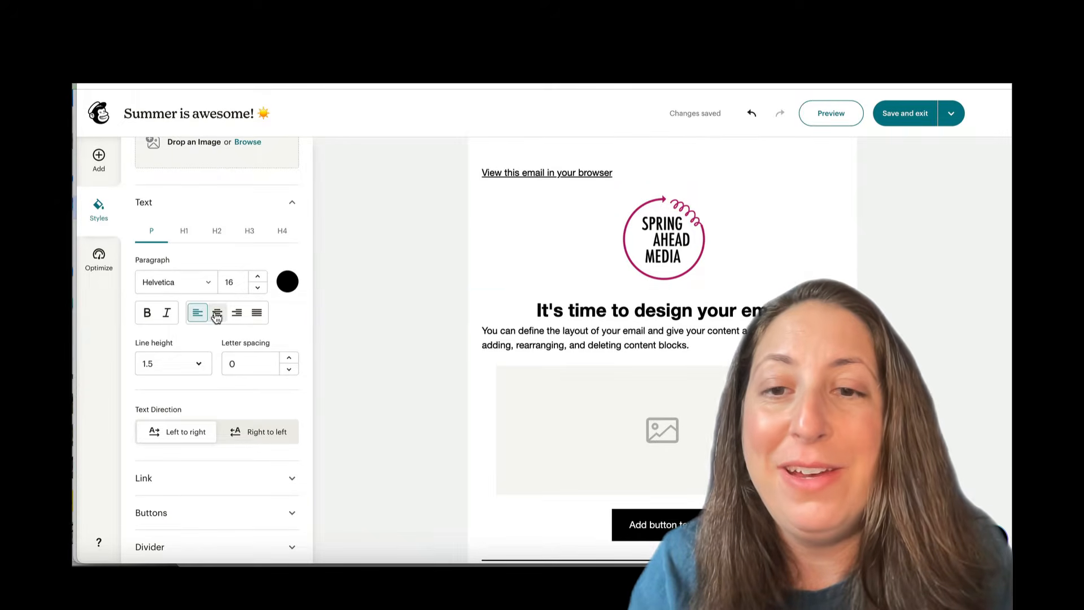
{"action": "left_click", "coordinate": [216, 316]}
{"action": "left_click", "coordinate": [204, 317]}
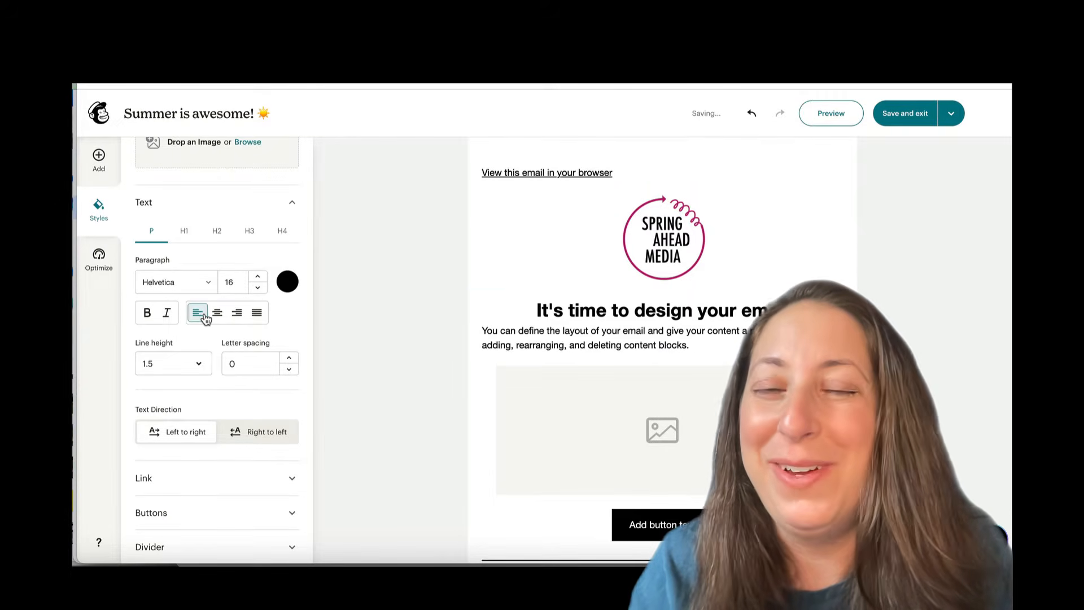
{"action": "left_click", "coordinate": [159, 367]}
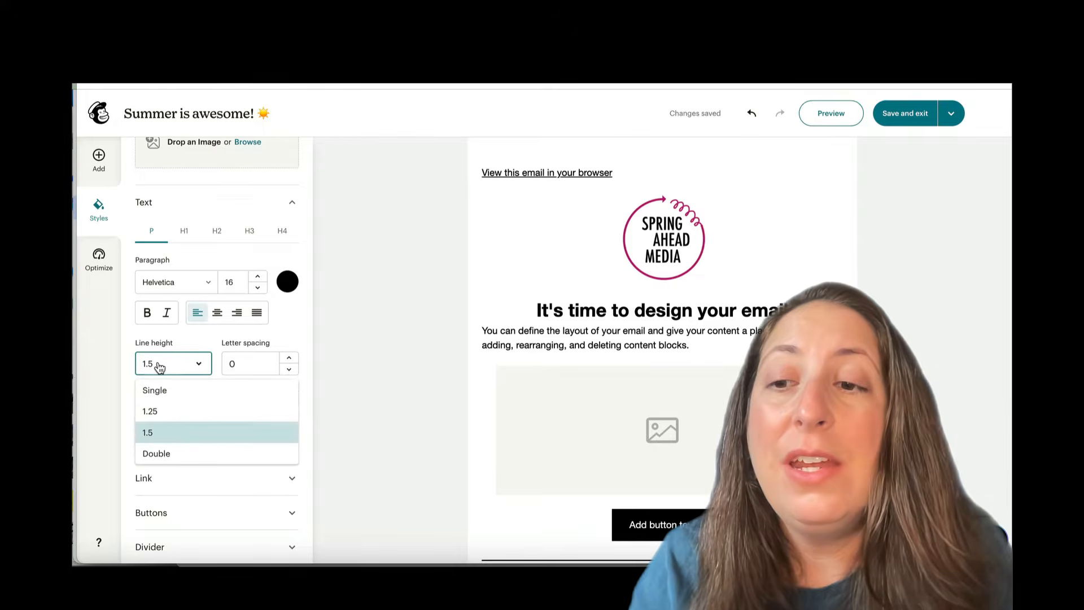
{"action": "left_click", "coordinate": [174, 410]}
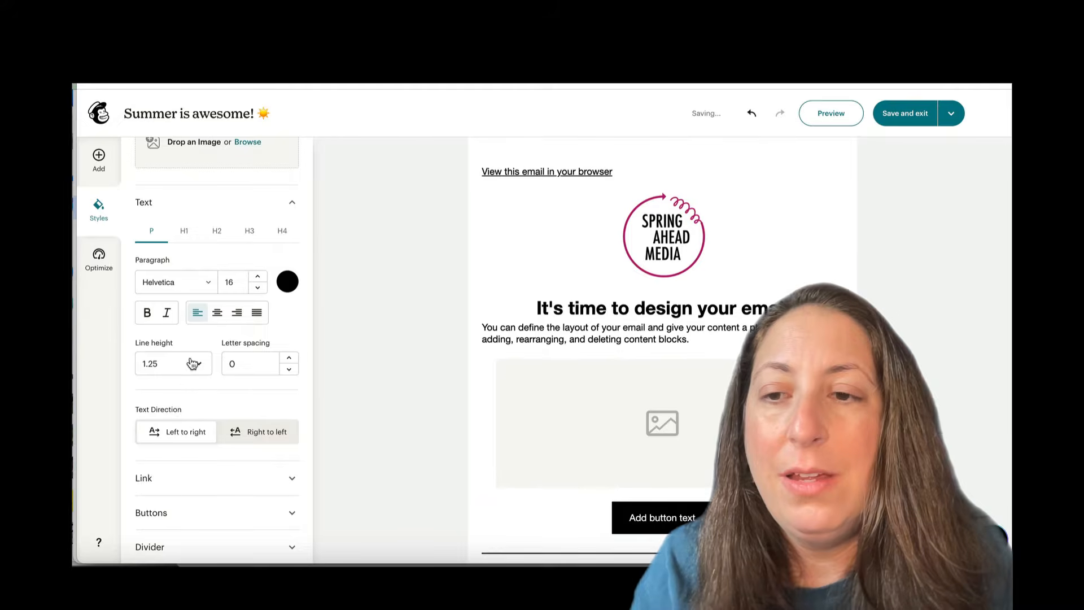
Step: Try Della Respira as the font for the paragraph text style
{"action": "left_click", "coordinate": [209, 282]}
{"action": "scroll", "coordinate": [191, 391], "scroll_direction": "down", "scroll_amount": 8}
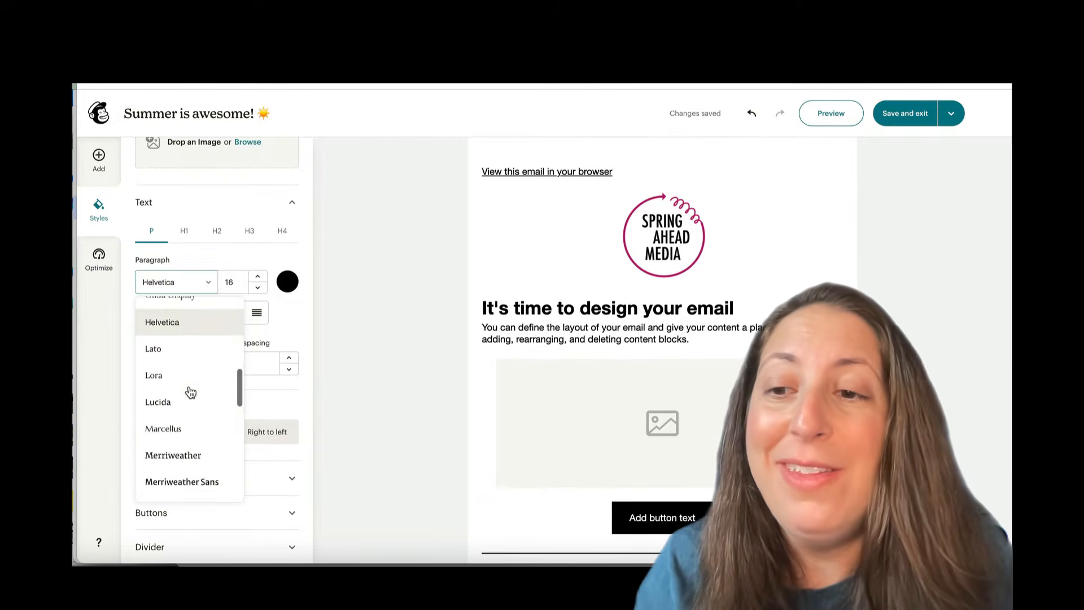
{"action": "scroll", "coordinate": [190, 391], "scroll_direction": "up", "scroll_amount": 5}
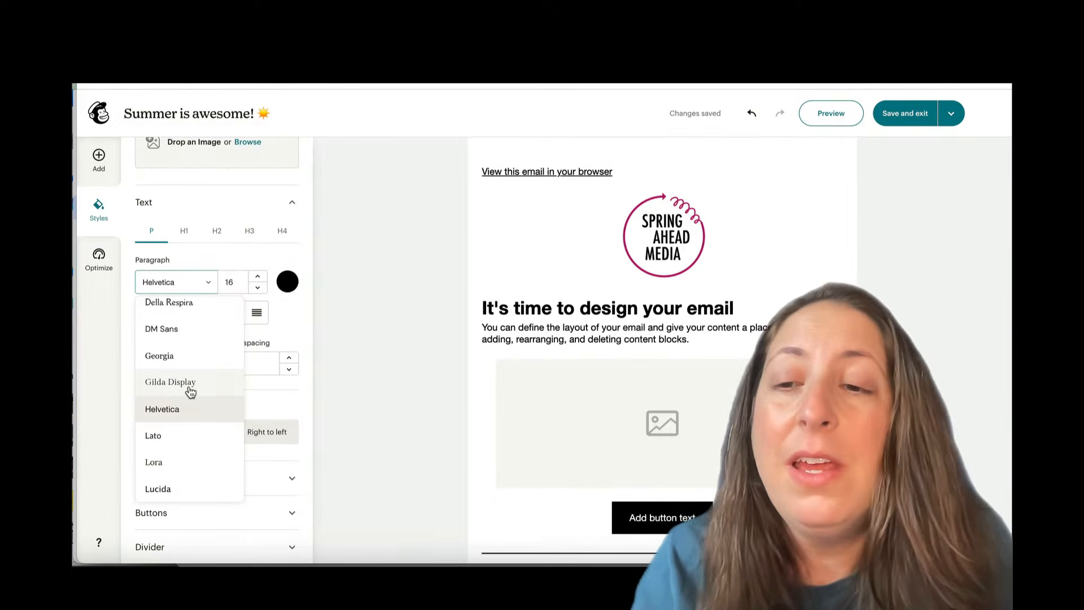
{"action": "left_click", "coordinate": [185, 305]}
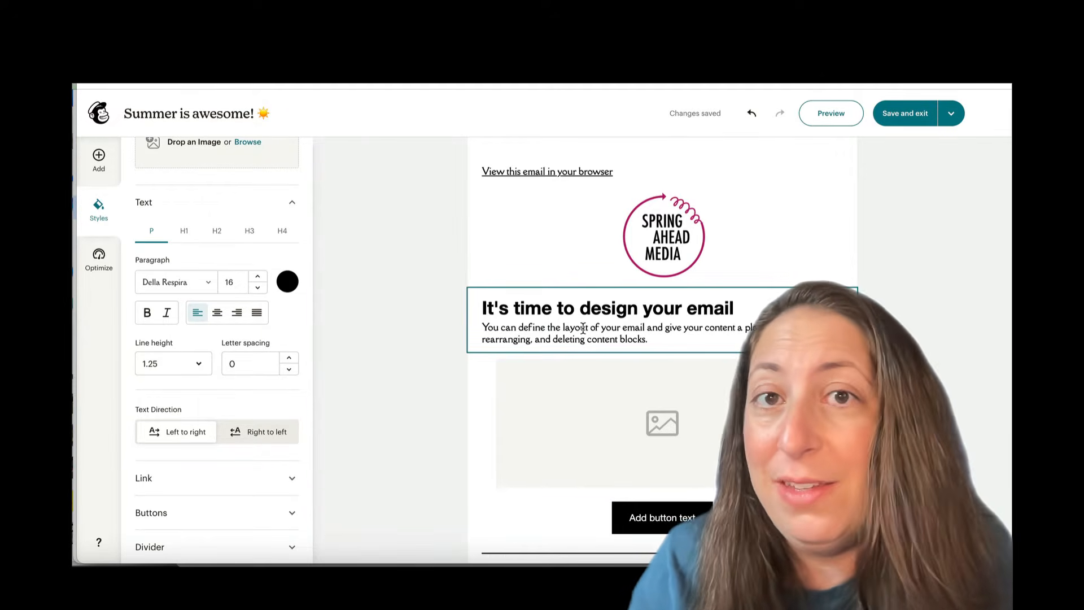
Step: Format the desktop Heading 1 style with hex color B8156B, centered alignment, size 30 and a line height of 1.25
{"action": "left_click", "coordinate": [185, 231]}
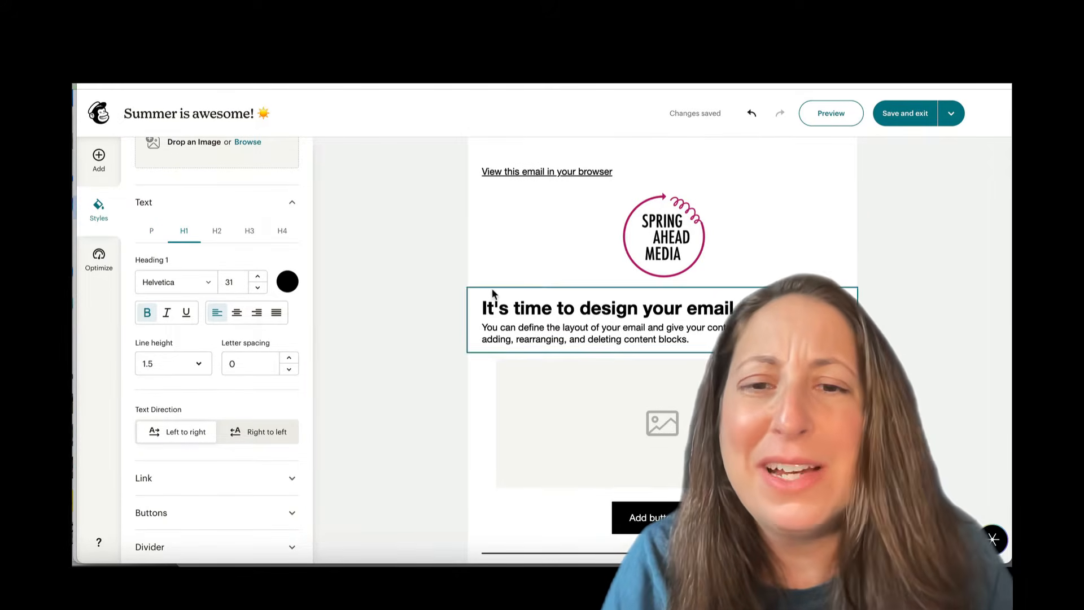
{"action": "left_click", "coordinate": [288, 283]}
{"action": "left_click", "coordinate": [162, 384]}
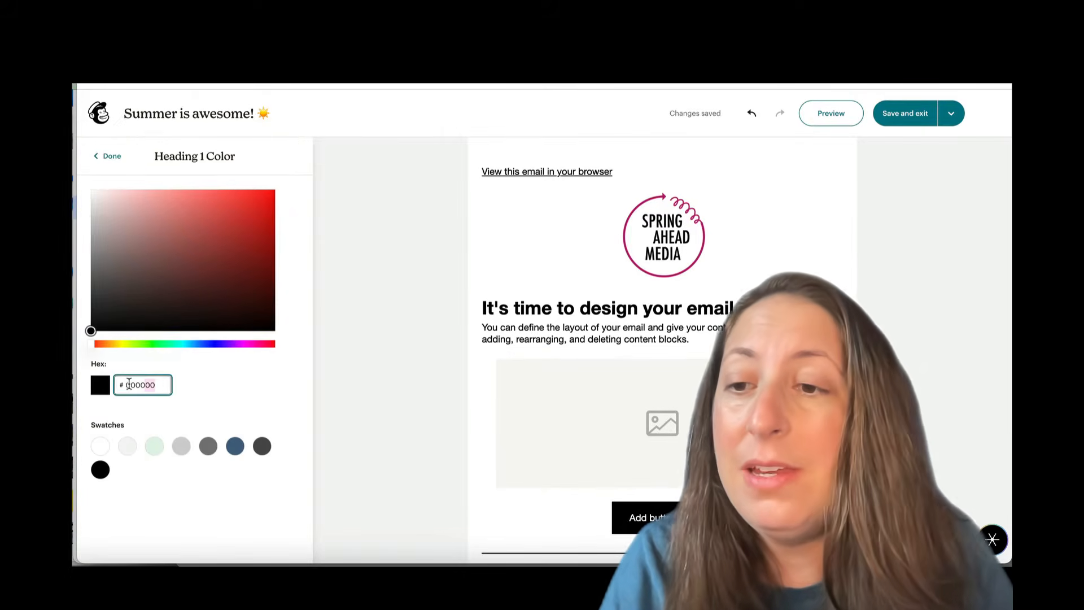
{"action": "type", "text": "B81565"}
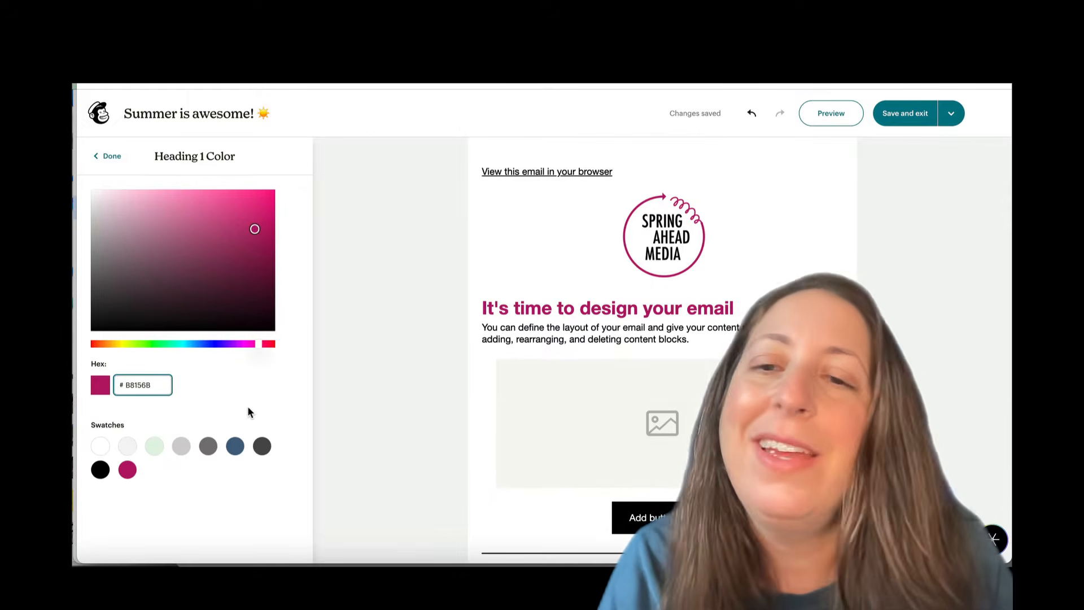
{"action": "left_click", "coordinate": [108, 155]}
{"action": "scroll", "coordinate": [214, 360], "scroll_direction": "down", "scroll_amount": 3}
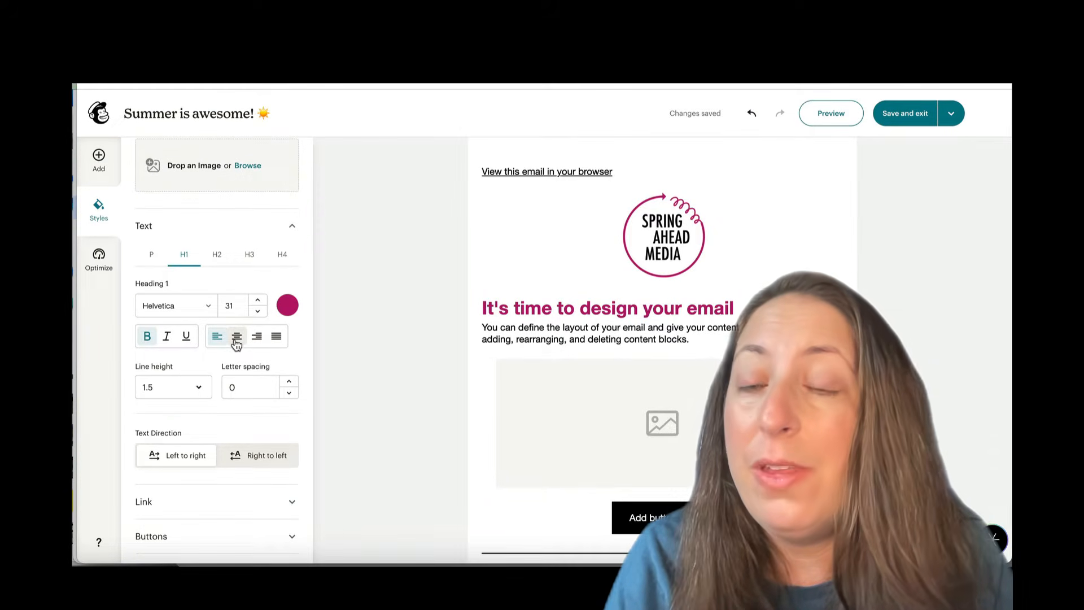
{"action": "left_click", "coordinate": [236, 341]}
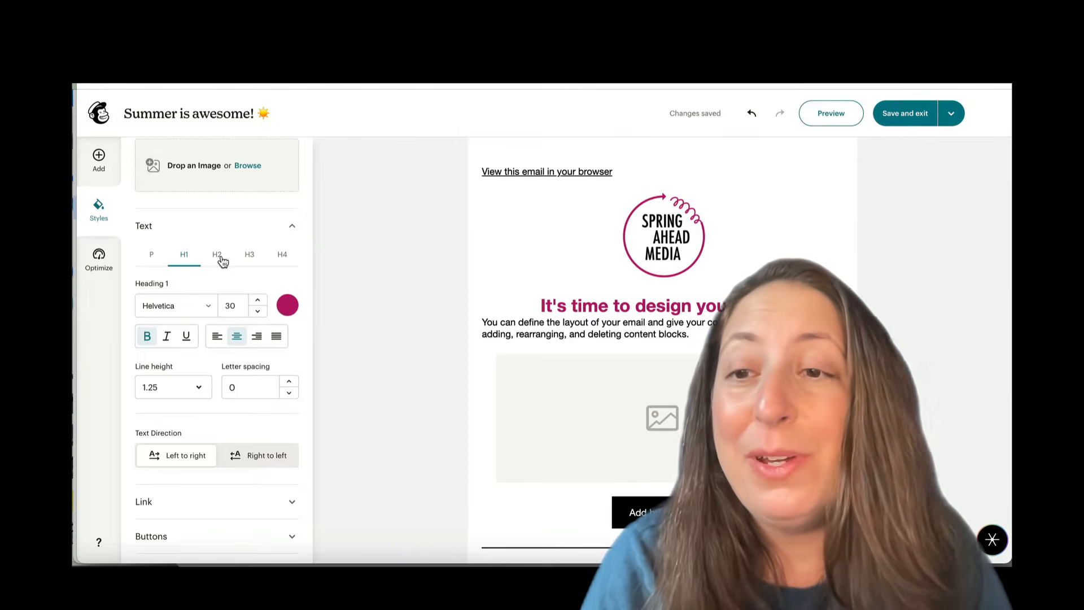
Step: Set the desktop Heading 2 style's line height to 1.25 and reduce its font size
{"action": "left_click", "coordinate": [218, 255]}
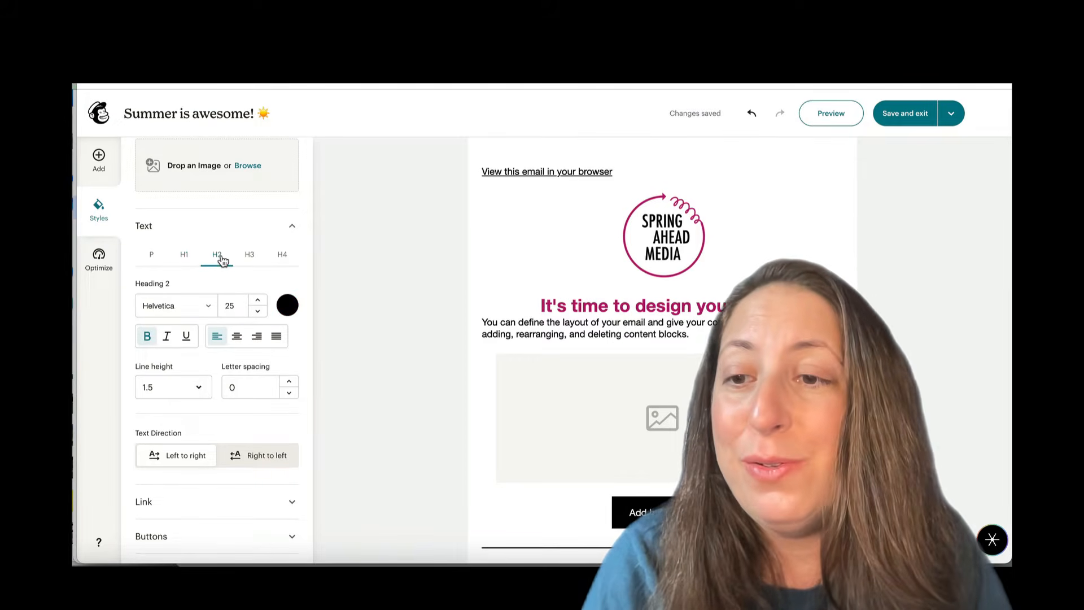
{"action": "left_click", "coordinate": [192, 387]}
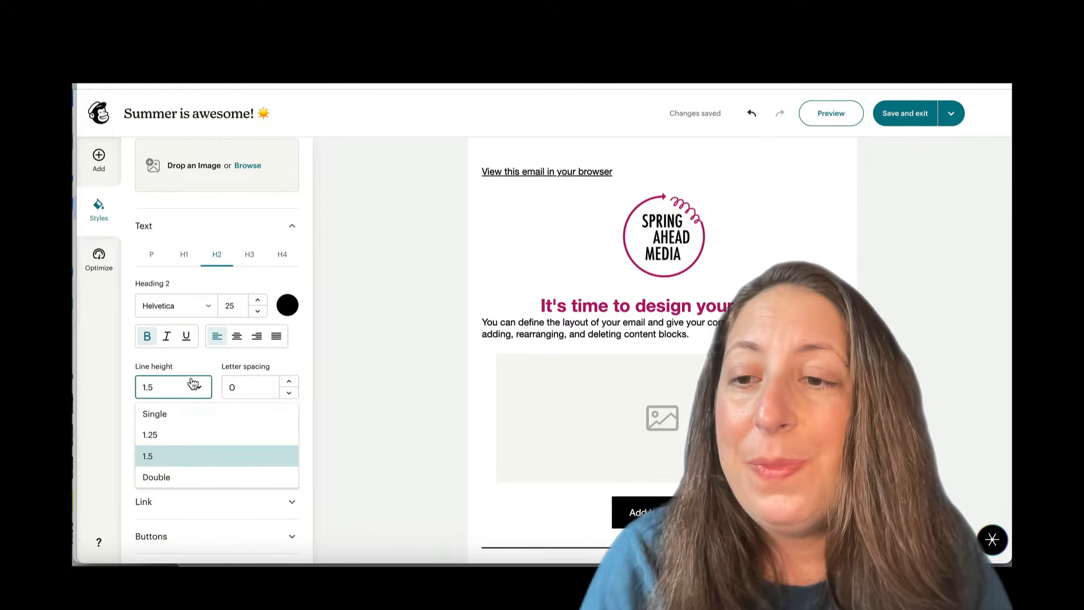
{"action": "left_click", "coordinate": [170, 441]}
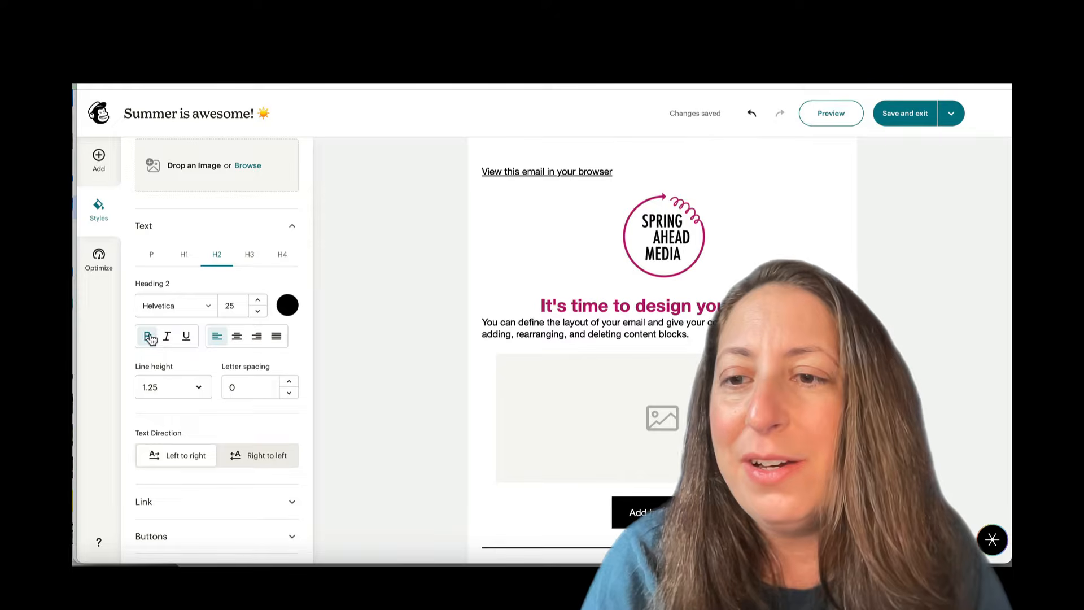
{"action": "left_click", "coordinate": [258, 311]}
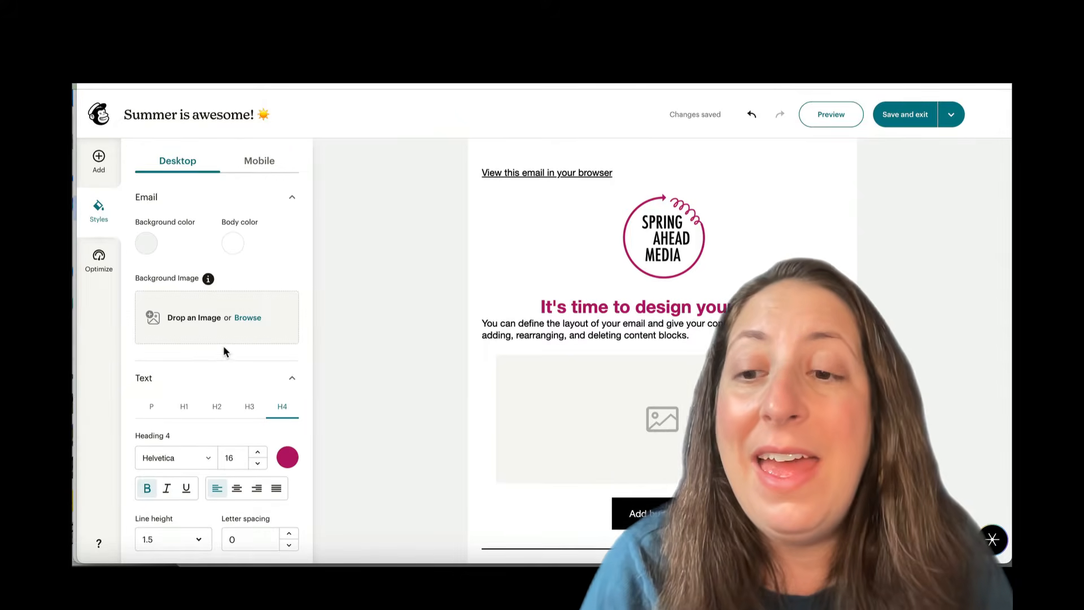
Step: Set the mobile Heading 1 style to font size 26 with Single line height, and return to the desktop styles
{"action": "left_click", "coordinate": [260, 163]}
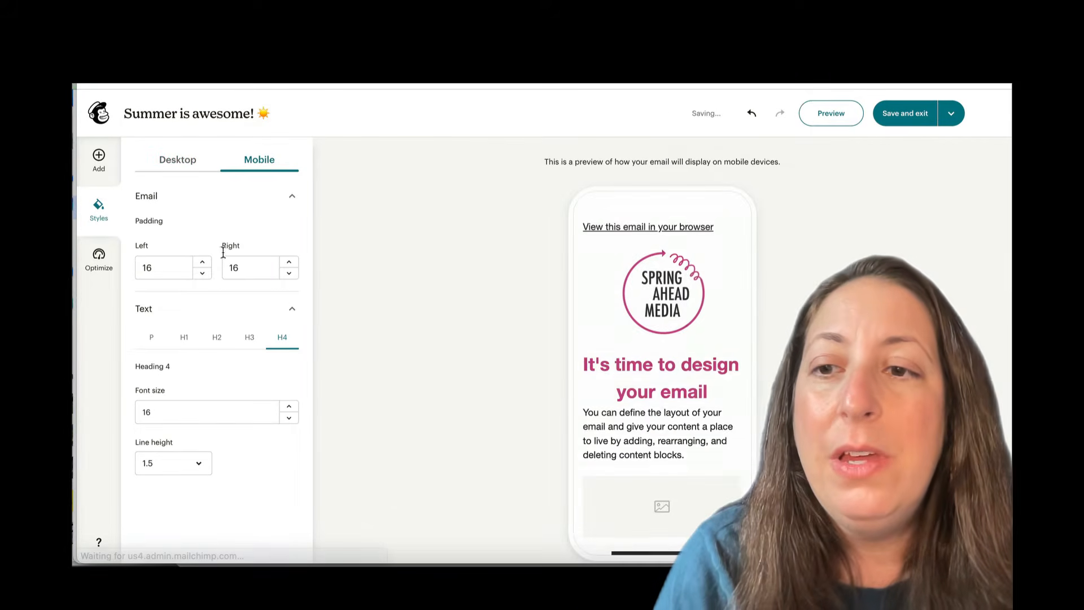
{"action": "left_click", "coordinate": [153, 341]}
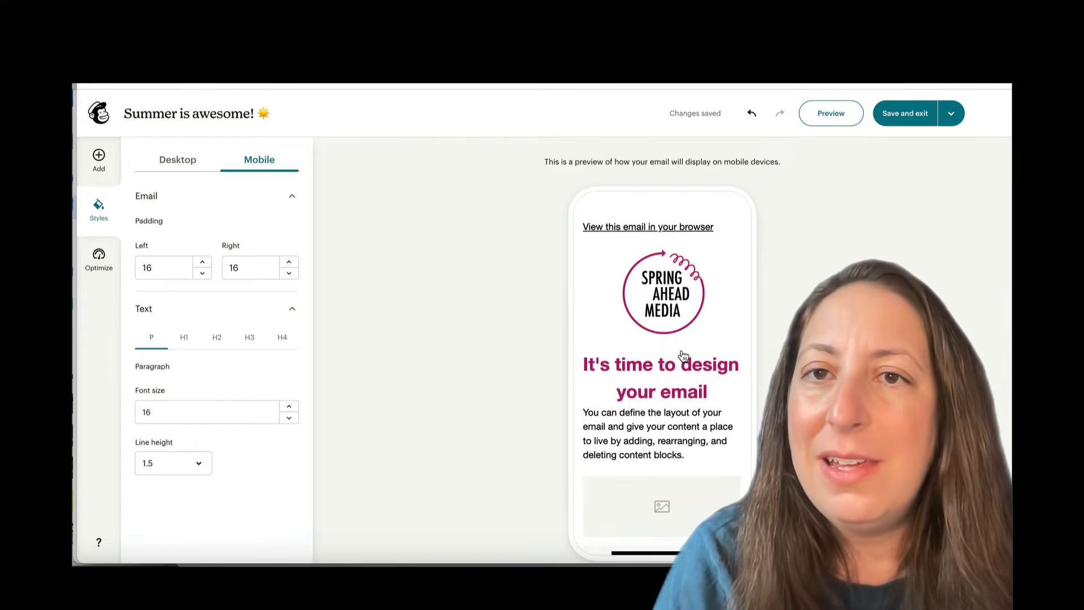
{"action": "left_click", "coordinate": [186, 339]}
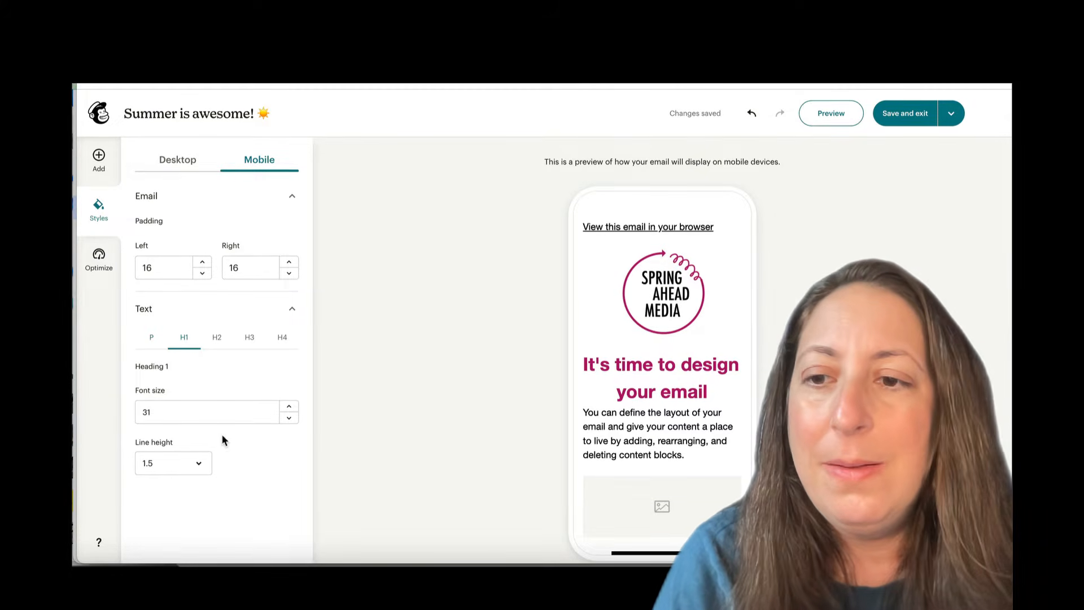
{"action": "left_click", "coordinate": [289, 418]}
{"action": "left_click", "coordinate": [289, 418]}
{"action": "left_click", "coordinate": [289, 418]}
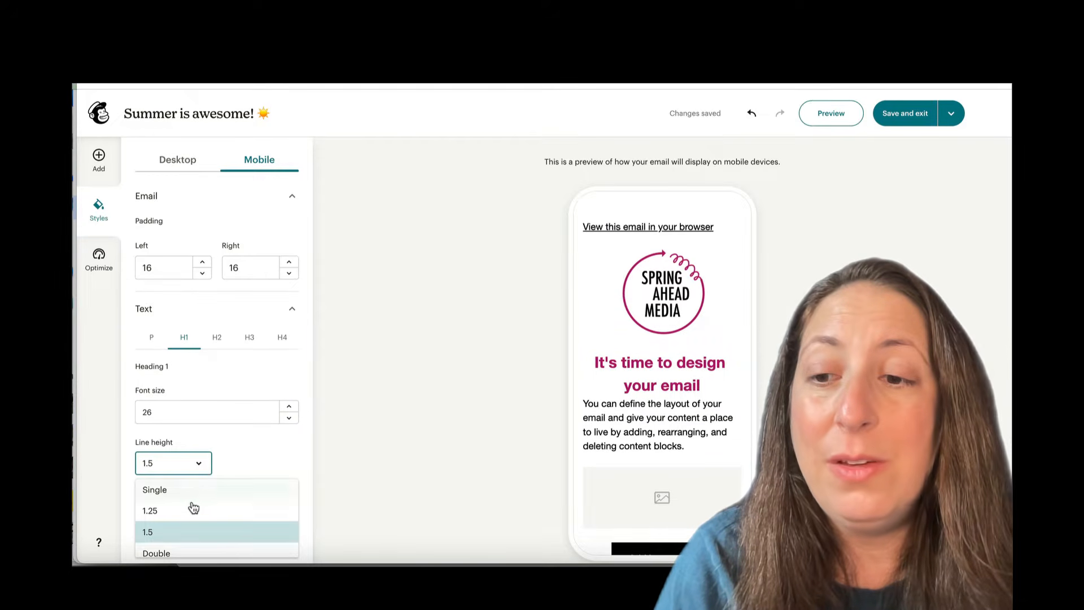
{"action": "left_click", "coordinate": [193, 511]}
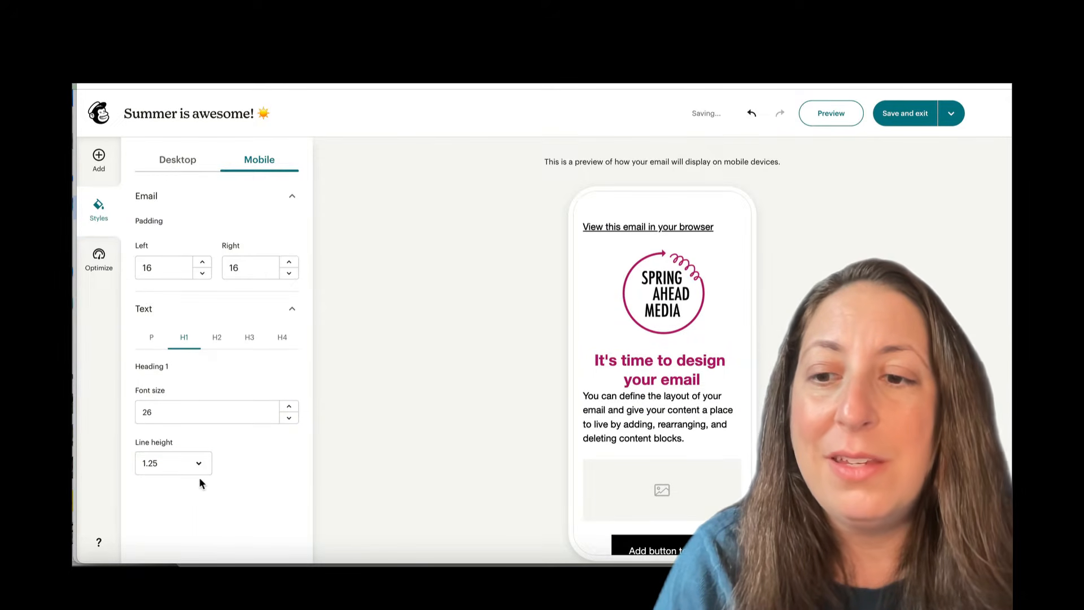
{"action": "left_click", "coordinate": [201, 463]}
{"action": "left_click", "coordinate": [205, 490]}
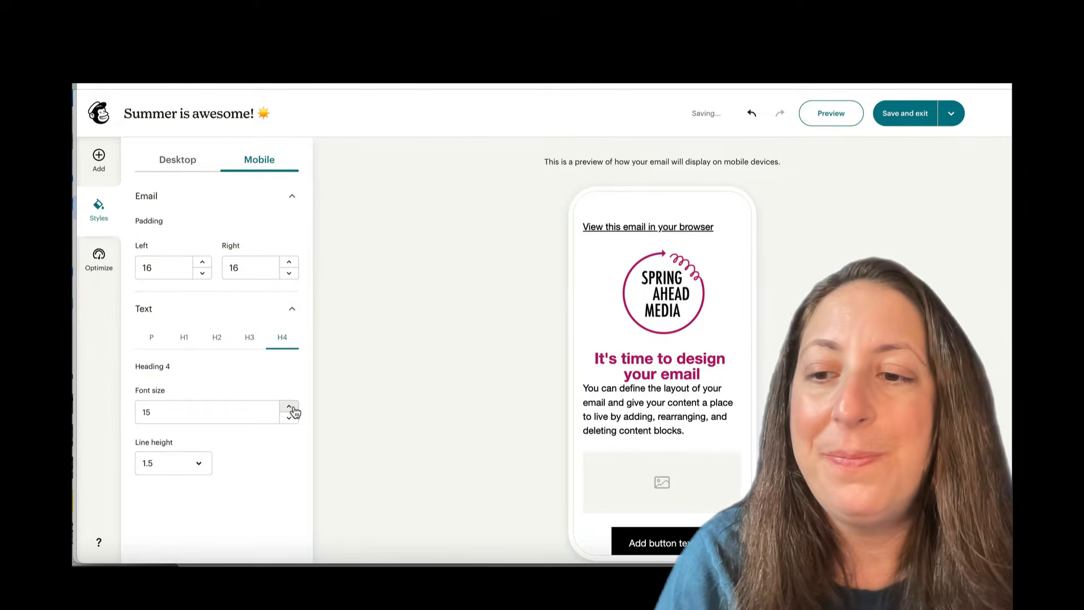
{"action": "left_click", "coordinate": [185, 161]}
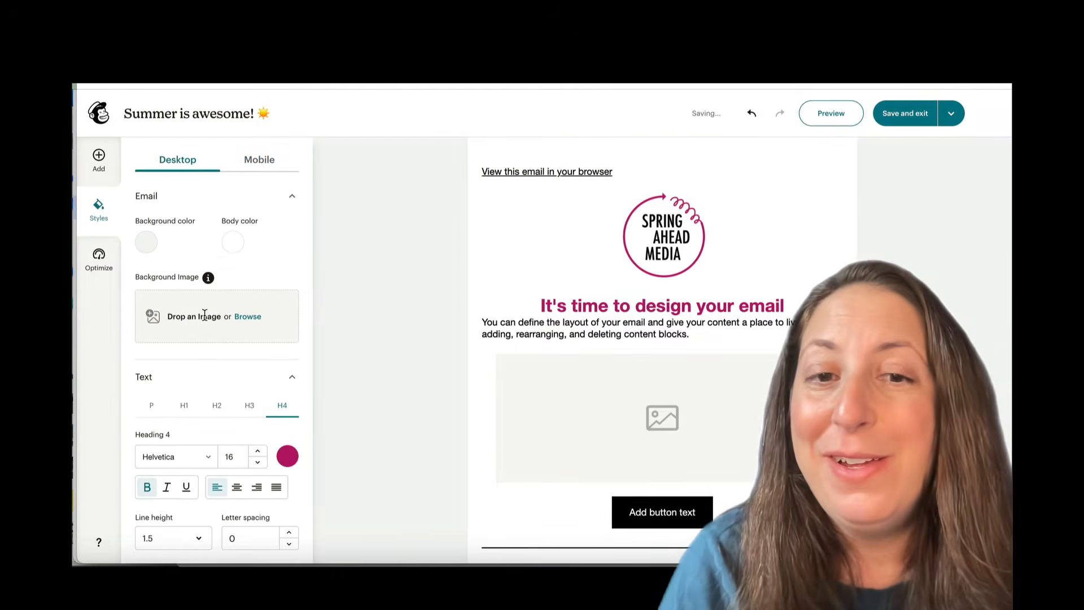
Step: Set the desktop link color to the magenta brand swatch
{"action": "scroll", "coordinate": [278, 382], "scroll_direction": "down", "scroll_amount": 3}
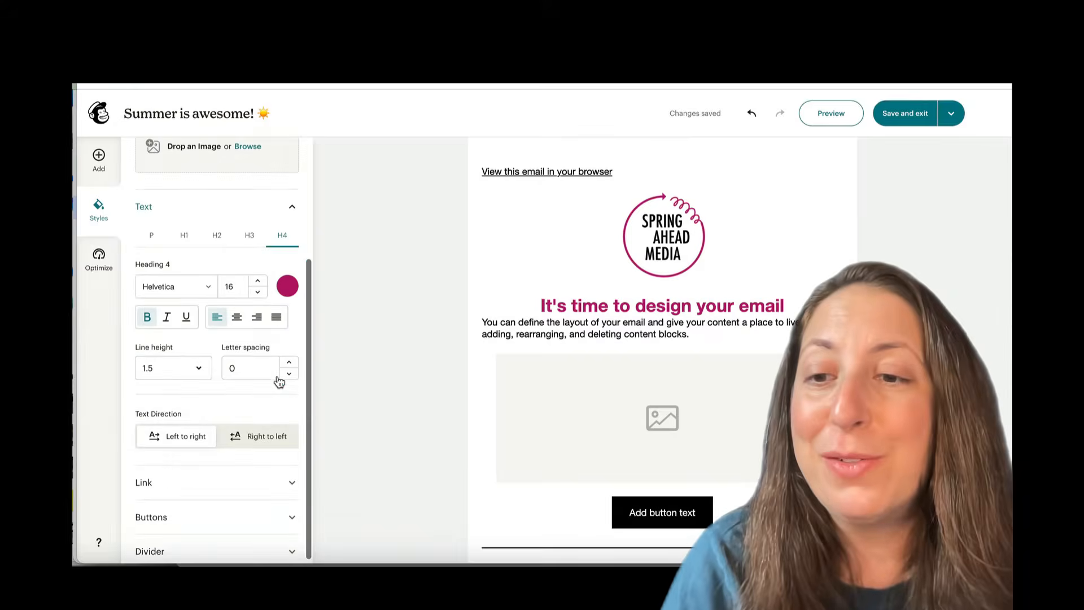
{"action": "left_click", "coordinate": [295, 204]}
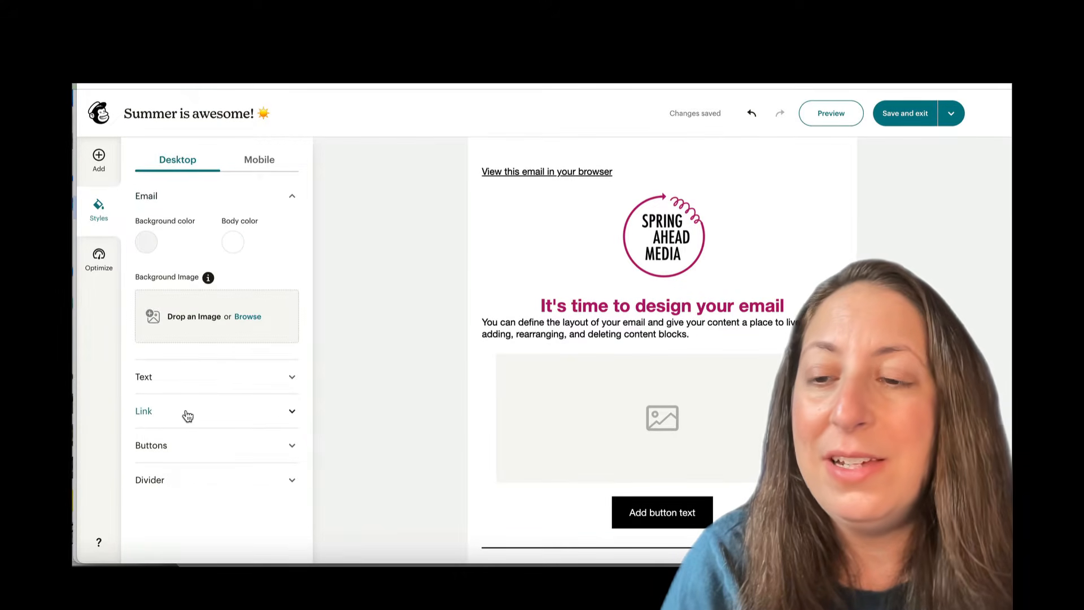
{"action": "left_click", "coordinate": [189, 416]}
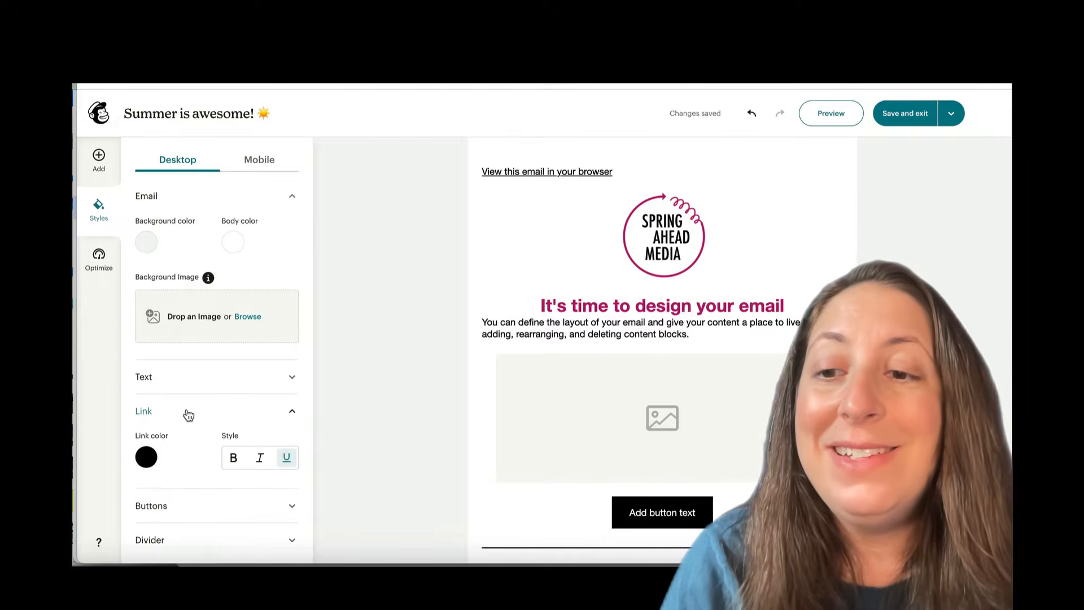
{"action": "left_click", "coordinate": [147, 458]}
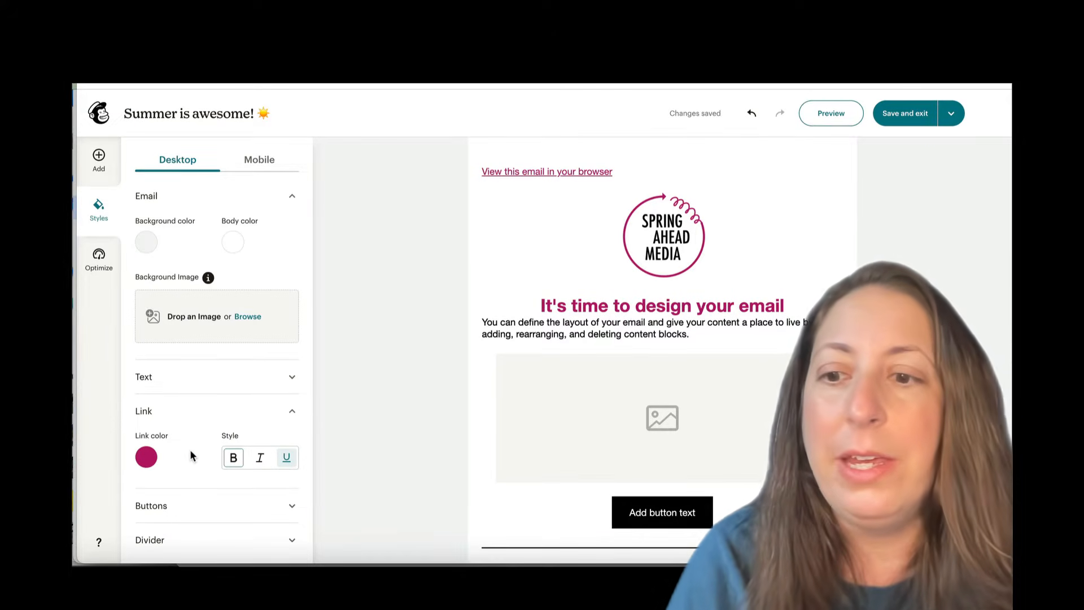
Step: Style the desktop buttons with color B8156B and the Round shape
{"action": "left_click", "coordinate": [176, 514]}
{"action": "scroll", "coordinate": [210, 410], "scroll_direction": "down", "scroll_amount": 3}
{"action": "scroll", "coordinate": [214, 395], "scroll_direction": "down", "scroll_amount": 3}
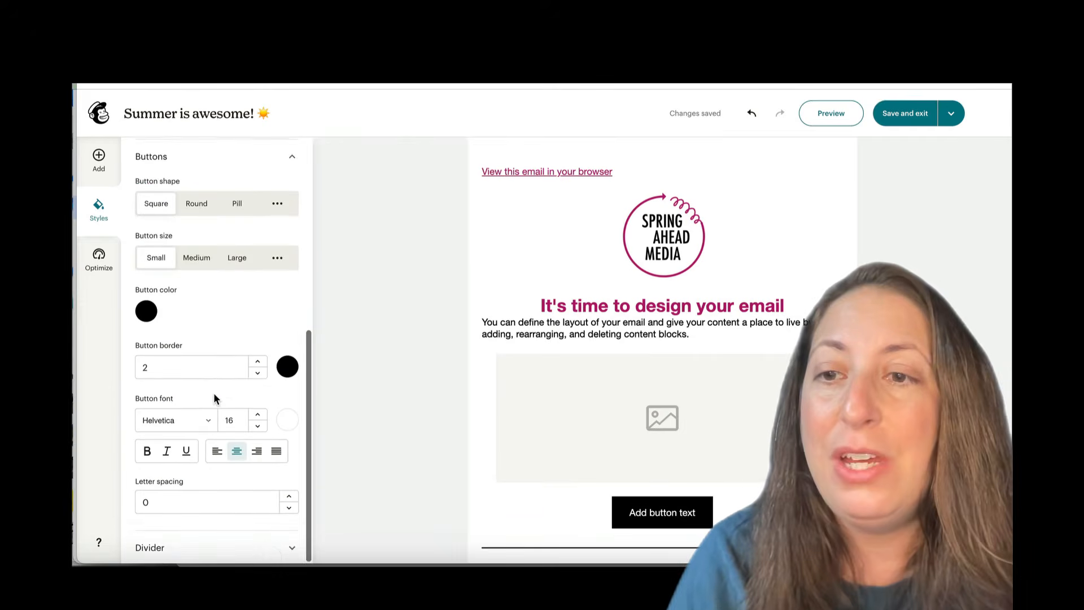
{"action": "left_click", "coordinate": [150, 331]}
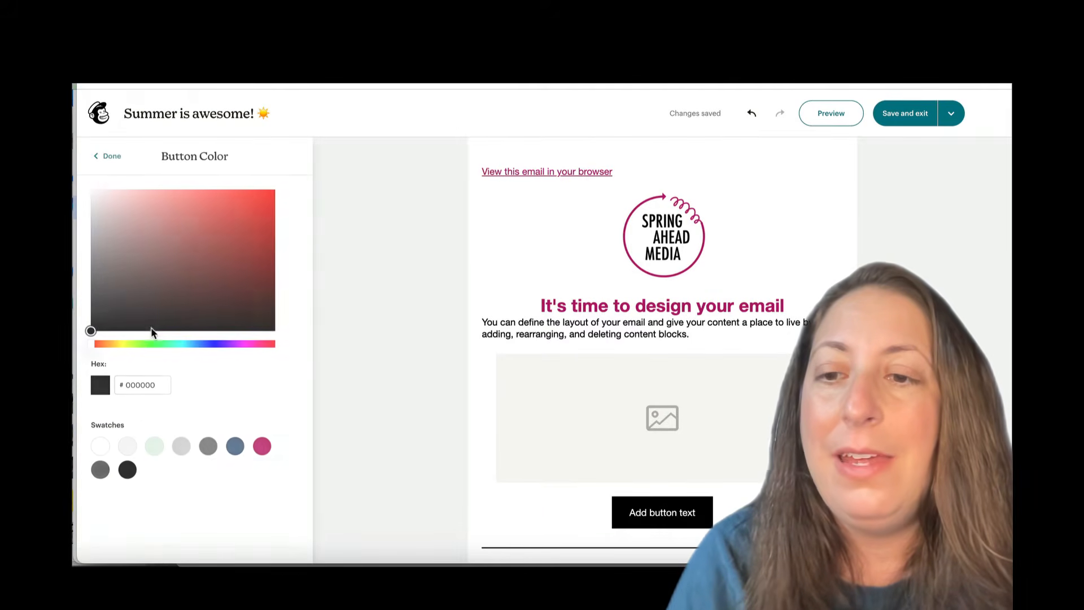
{"action": "left_click", "coordinate": [261, 448]}
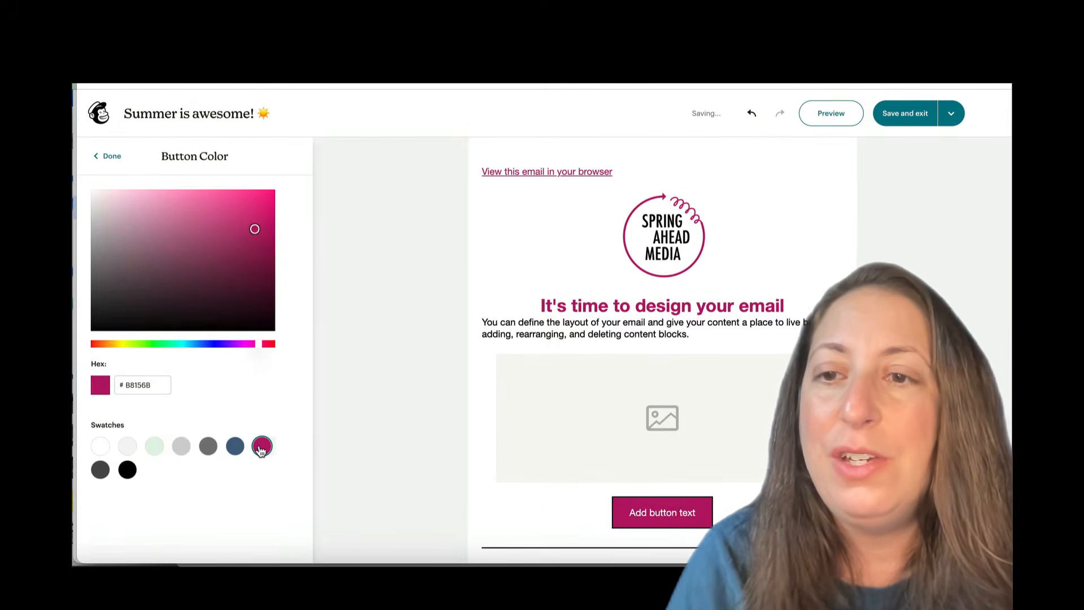
{"action": "left_click", "coordinate": [111, 157]}
{"action": "scroll", "coordinate": [171, 257], "scroll_direction": "down", "scroll_amount": 5}
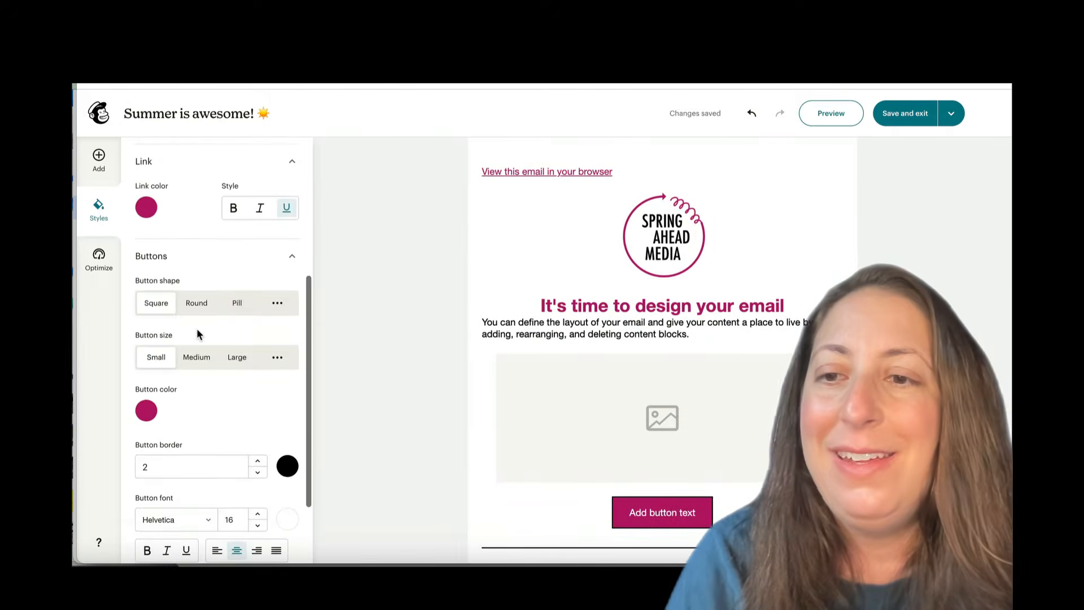
{"action": "left_click", "coordinate": [198, 314]}
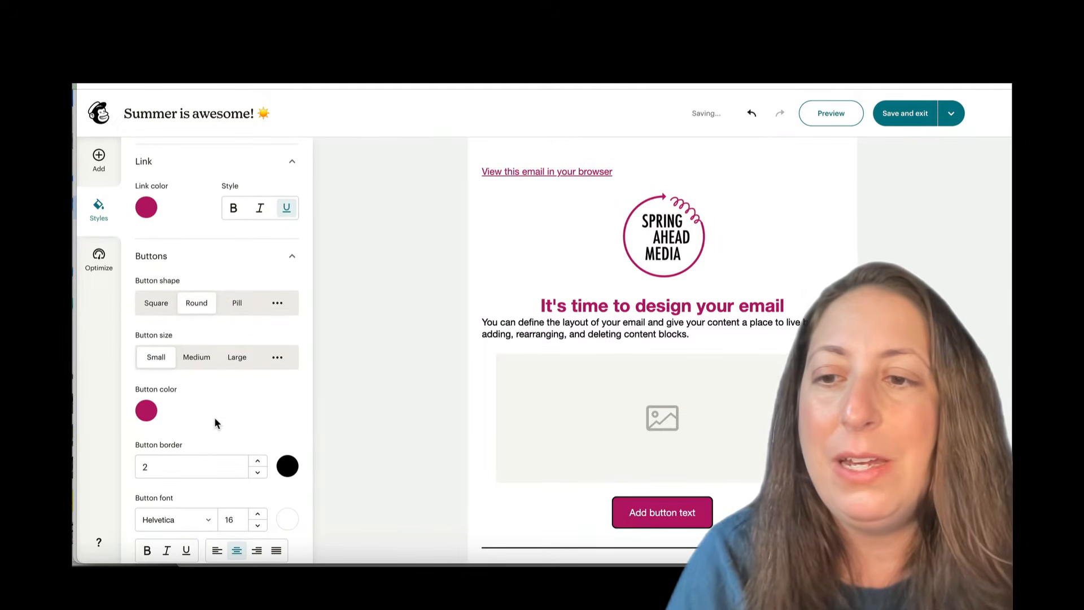
Step: Try the Large button size and a custom button width of 80%
{"action": "scroll", "coordinate": [216, 421], "scroll_direction": "down", "scroll_amount": 1}
{"action": "left_click", "coordinate": [237, 299]}
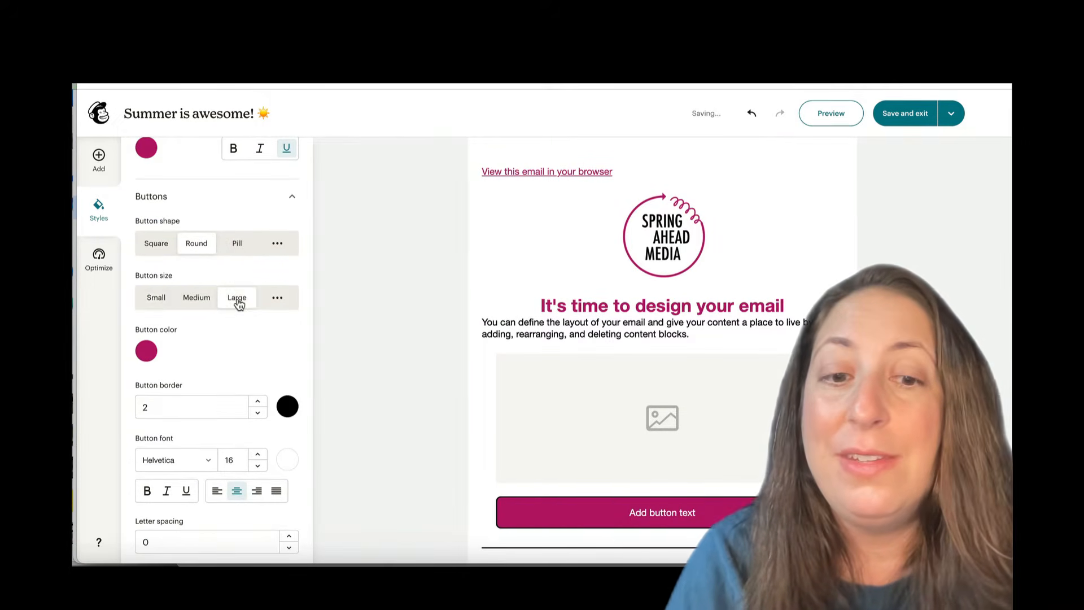
{"action": "left_click", "coordinate": [277, 300]}
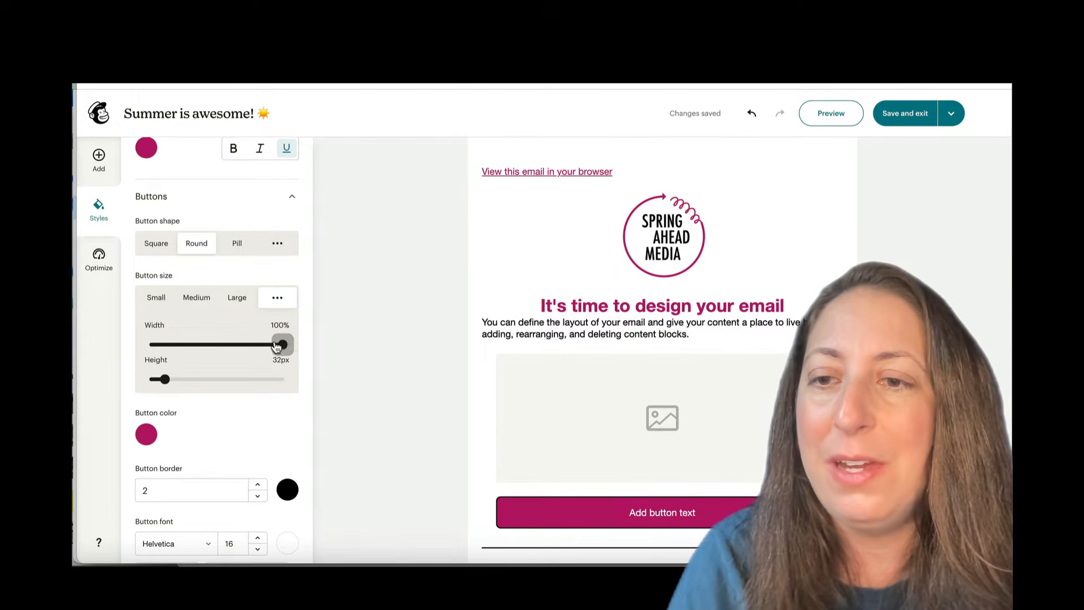
{"action": "mouse_move", "coordinate": [277, 346]}
{"action": "left_mouse_down"}
{"action": "mouse_move", "coordinate": [222, 346]}
{"action": "mouse_move", "coordinate": [263, 347]}
{"action": "left_mouse_up"}
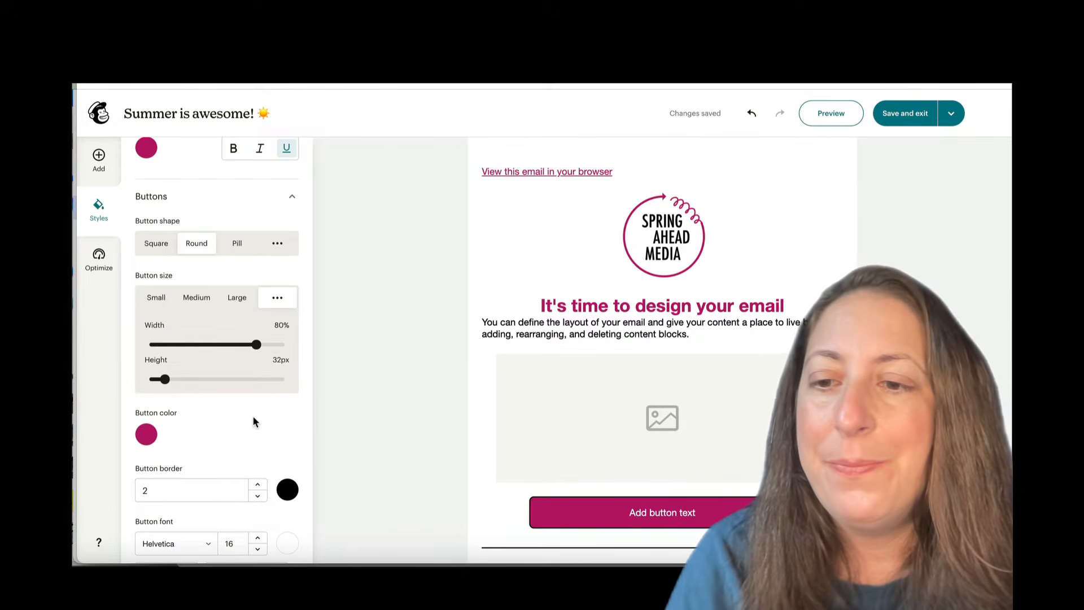
Step: Set the button font size to 18 and letter spacing to 1, and change the button size to Small
{"action": "scroll", "coordinate": [253, 420], "scroll_direction": "down", "scroll_amount": 3}
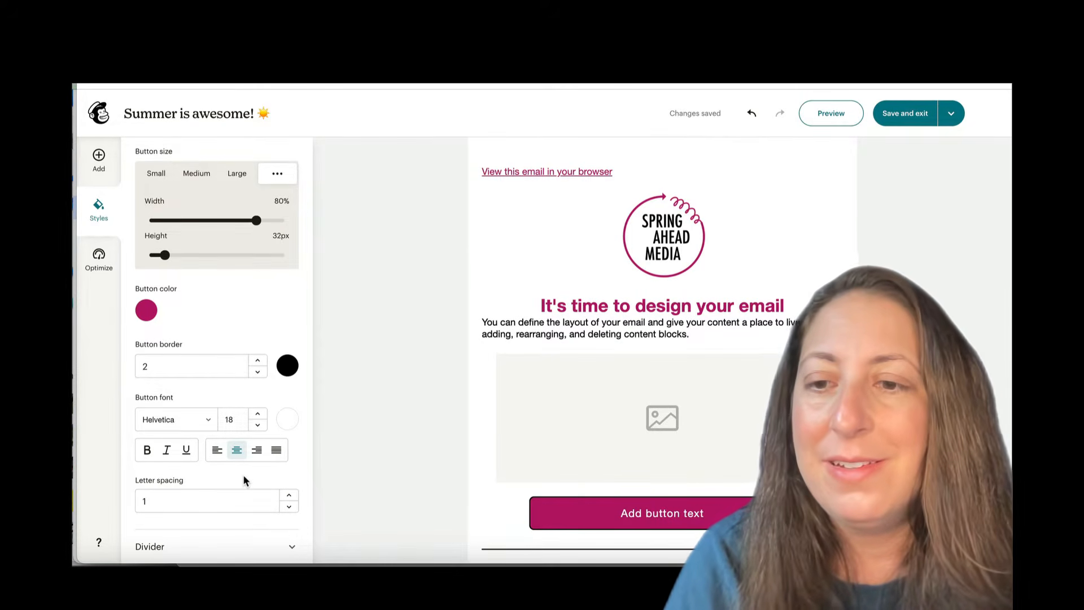
{"action": "scroll", "coordinate": [283, 226], "scroll_direction": "up", "scroll_amount": 5}
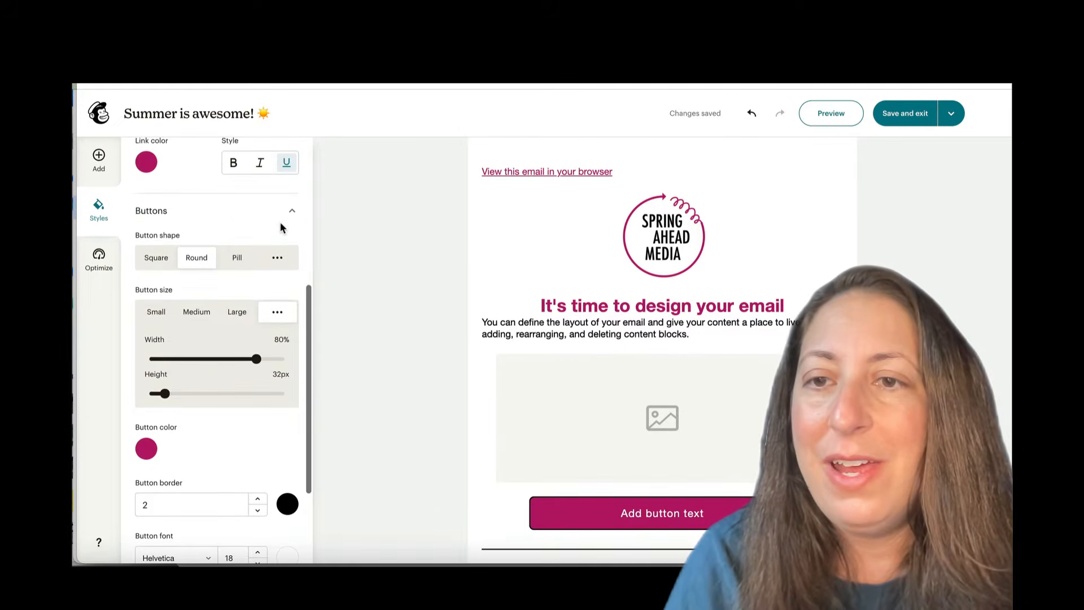
{"action": "left_click", "coordinate": [292, 214]}
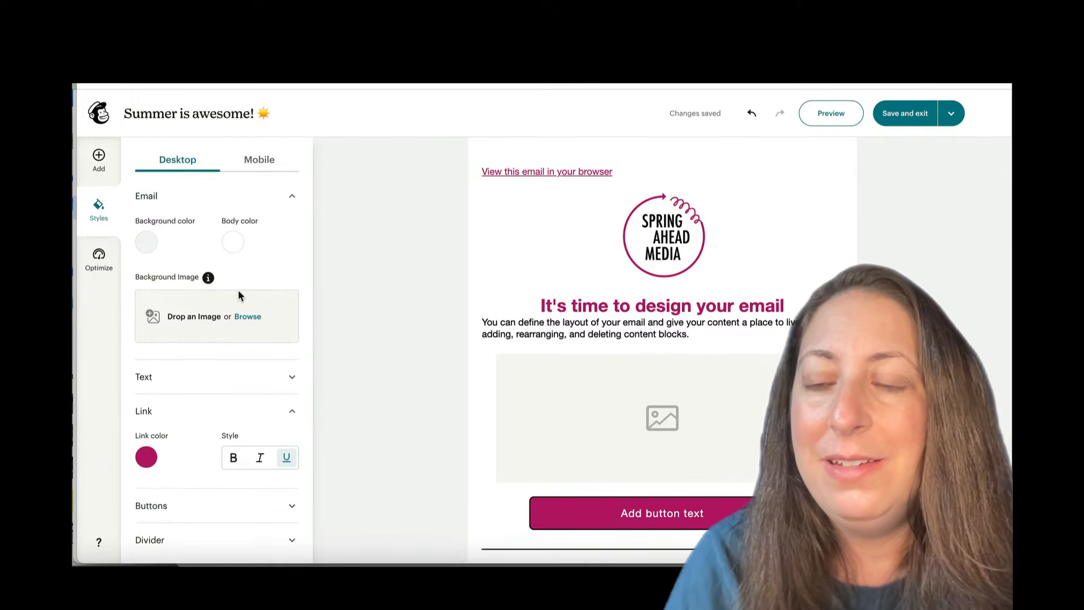
{"action": "left_click", "coordinate": [189, 510]}
{"action": "scroll", "coordinate": [198, 451], "scroll_direction": "down", "scroll_amount": 8}
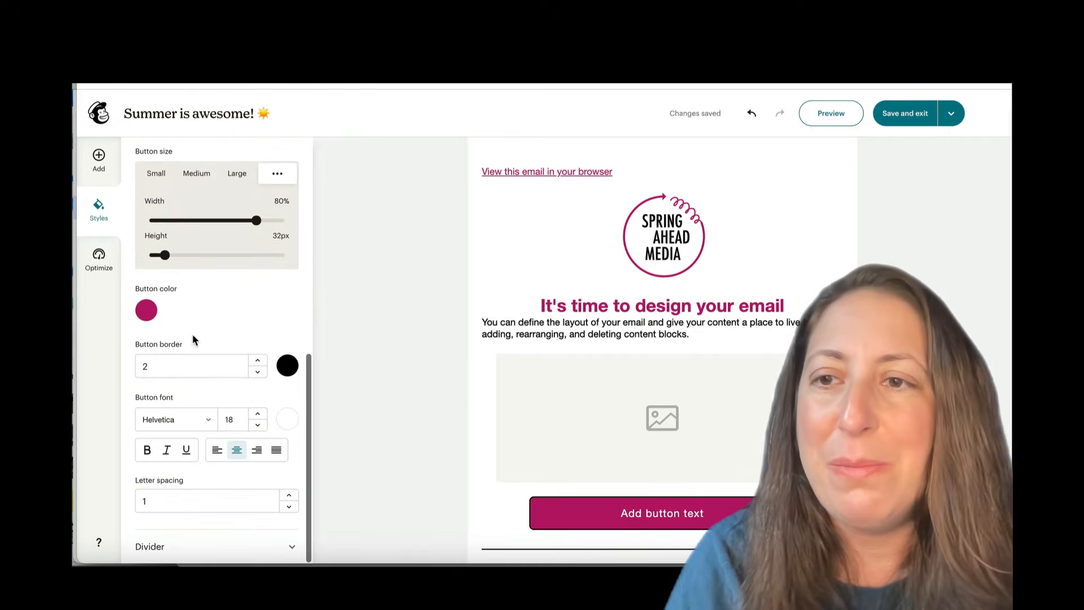
{"action": "left_click", "coordinate": [154, 176]}
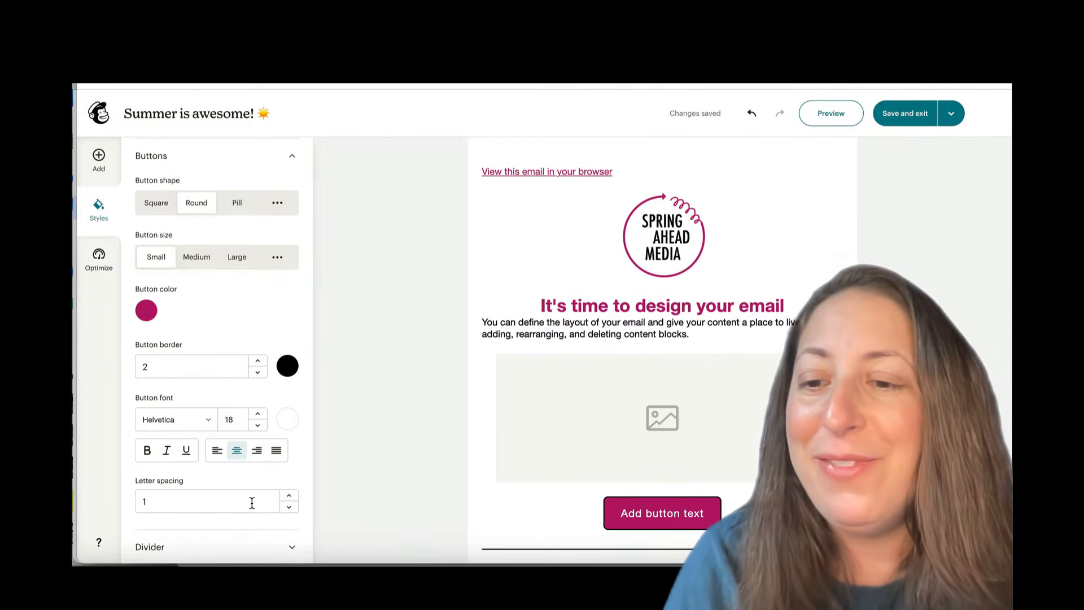
Step: Set the divider style to Dotted with a height of 2 px
{"action": "scroll", "coordinate": [243, 559], "scroll_direction": "down", "scroll_amount": 3}
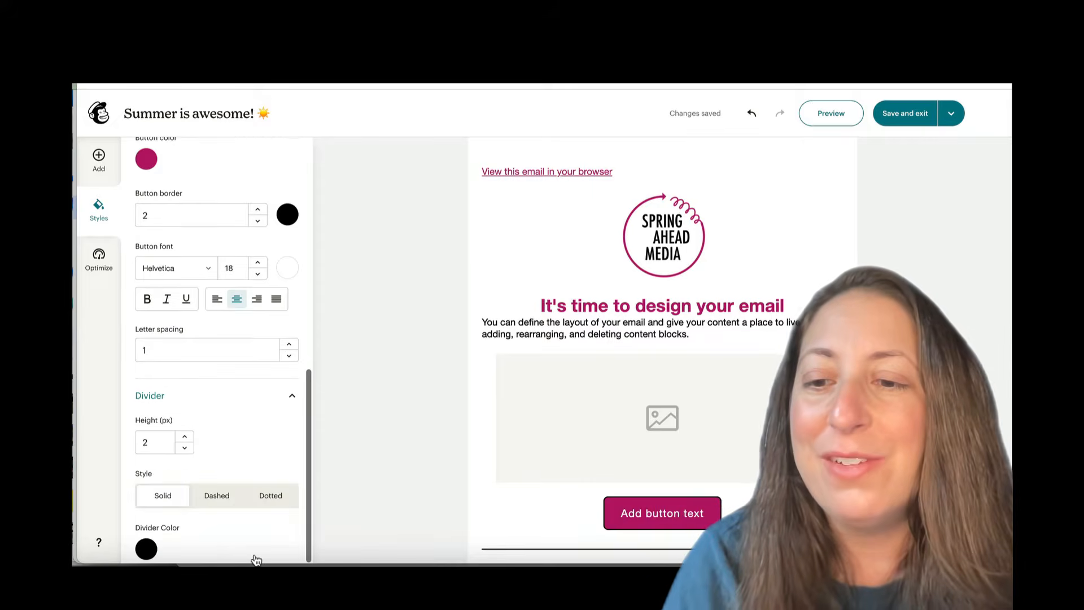
{"action": "scroll", "coordinate": [431, 375], "scroll_direction": "down", "scroll_amount": 5}
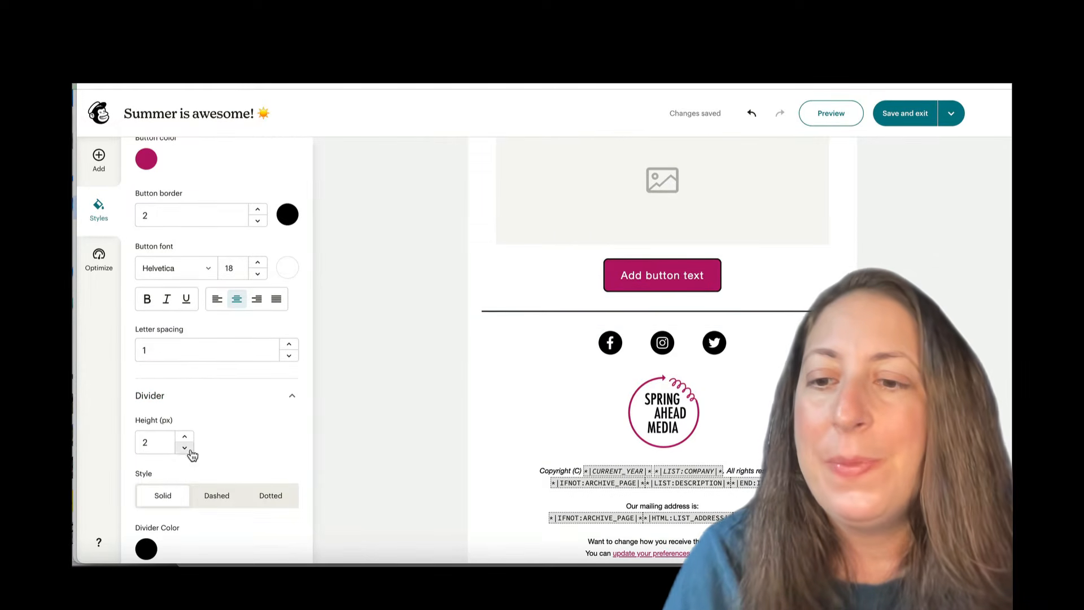
{"action": "left_click", "coordinate": [218, 497]}
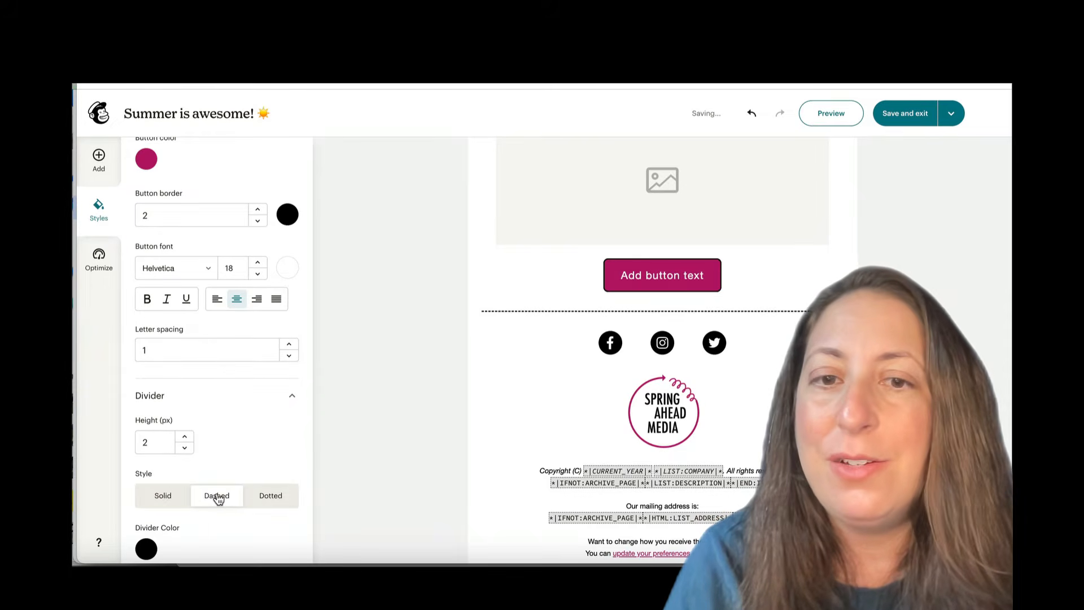
{"action": "left_click", "coordinate": [261, 499]}
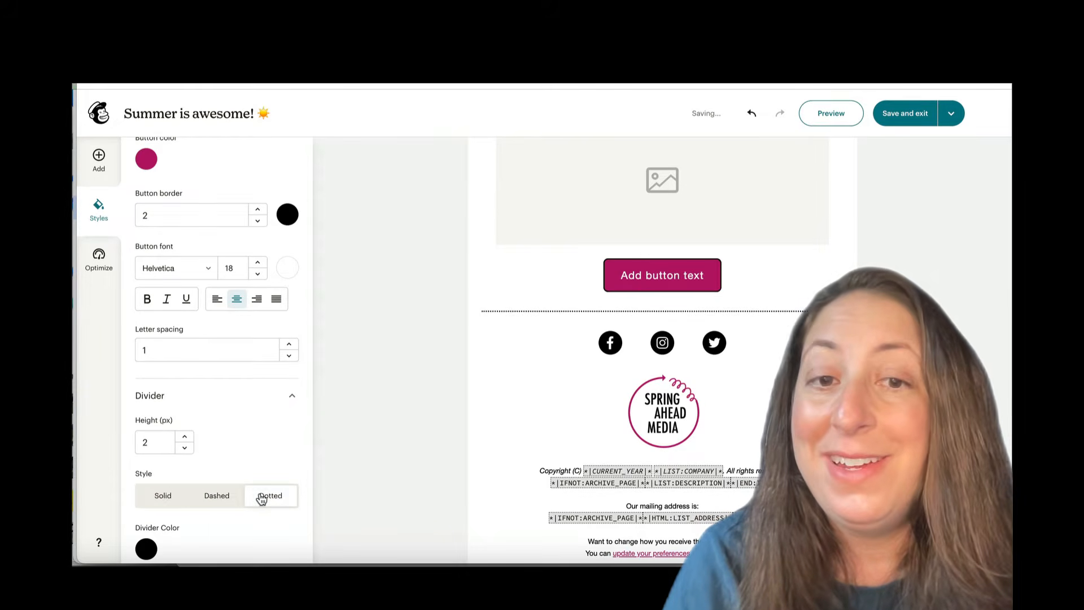
{"action": "left_click", "coordinate": [184, 439]}
{"action": "left_click", "coordinate": [183, 438]}
{"action": "left_click", "coordinate": [183, 448]}
{"action": "left_click", "coordinate": [183, 448]}
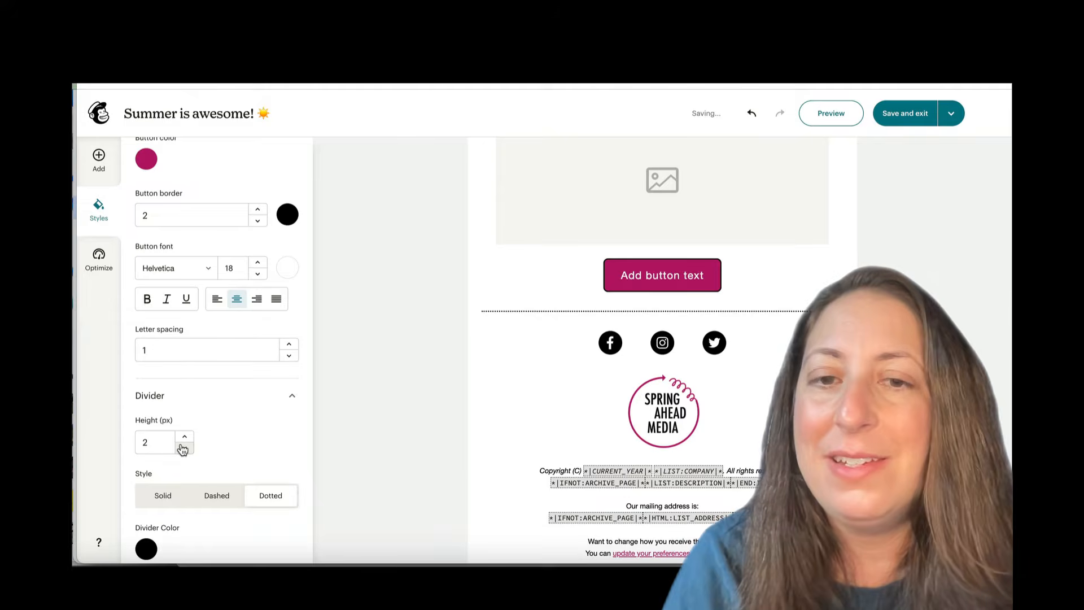
Step: Set the divider color to B8156B and look over the desktop styles
{"action": "left_click", "coordinate": [146, 548]}
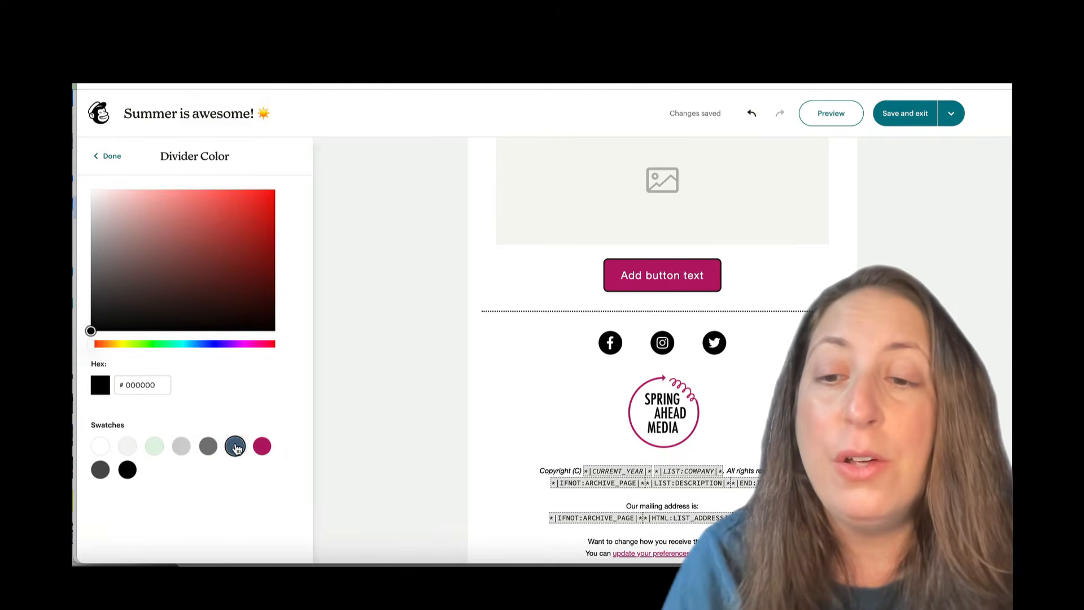
{"action": "left_click", "coordinate": [262, 447]}
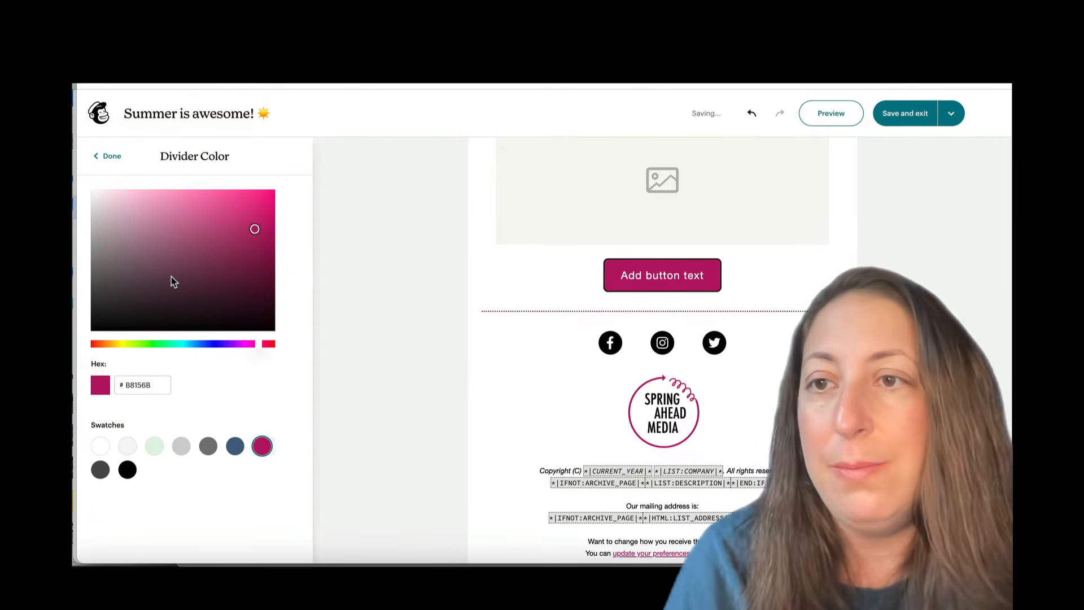
{"action": "left_click", "coordinate": [108, 155]}
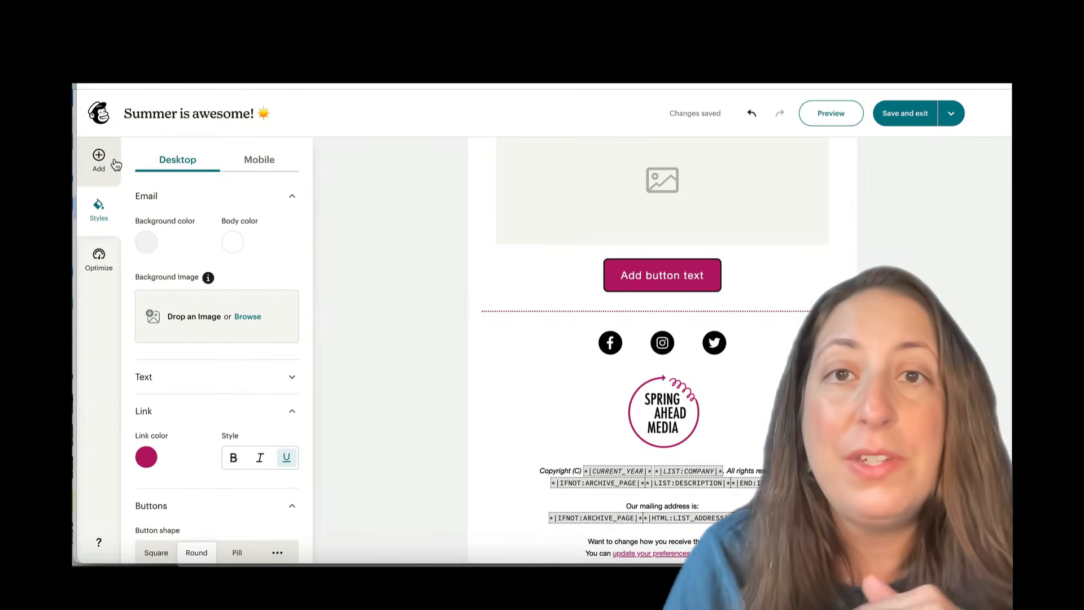
{"action": "scroll", "coordinate": [238, 349], "scroll_direction": "down", "scroll_amount": 8}
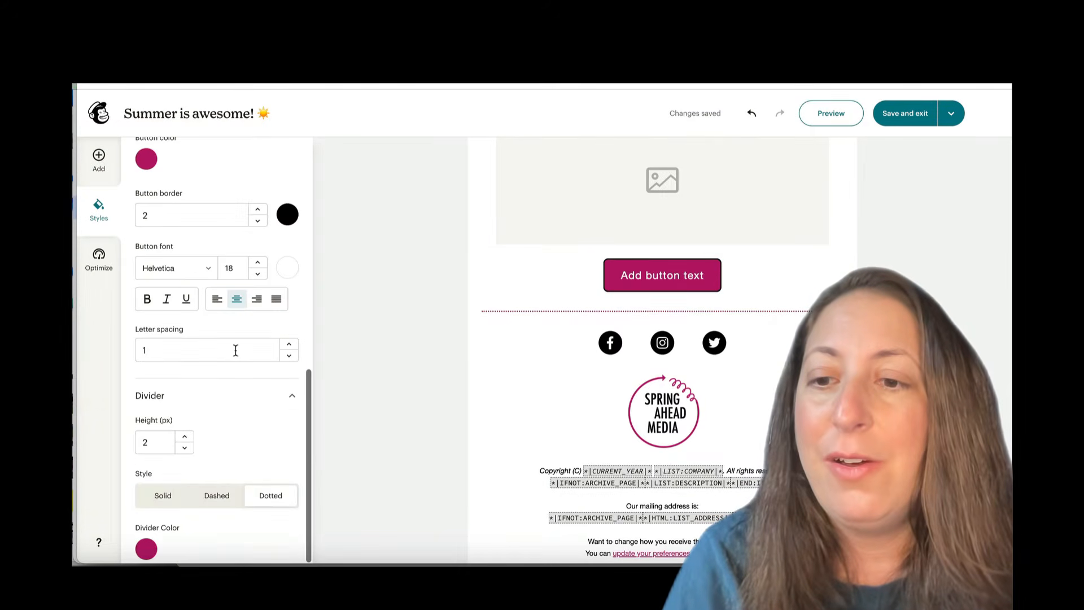
{"action": "scroll", "coordinate": [235, 351], "scroll_direction": "up", "scroll_amount": 8}
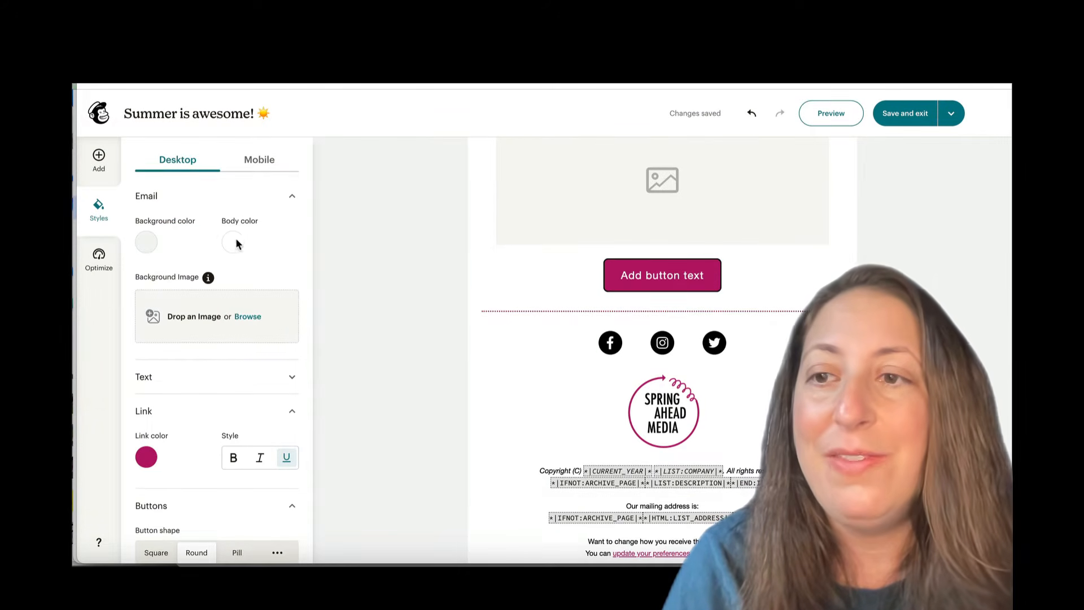
Step: Add an Image content block between the logo and the "It's time to design your email" heading
{"action": "left_click", "coordinate": [102, 164]}
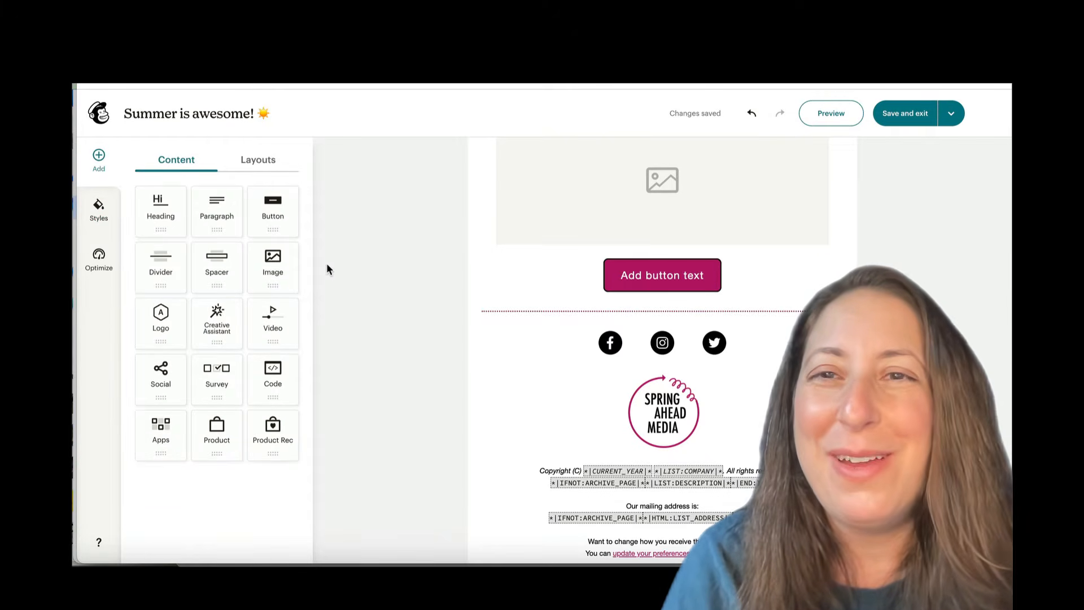
{"action": "scroll", "coordinate": [326, 264], "scroll_direction": "up", "scroll_amount": 5}
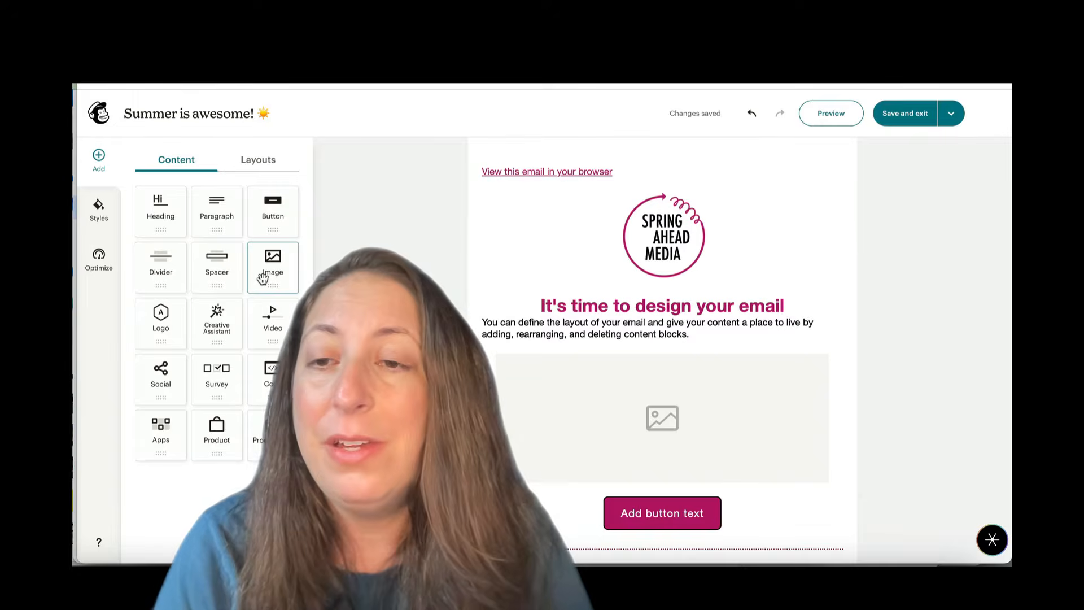
{"action": "left_click_drag", "start_coordinate": [260, 278], "coordinate": [576, 304]}
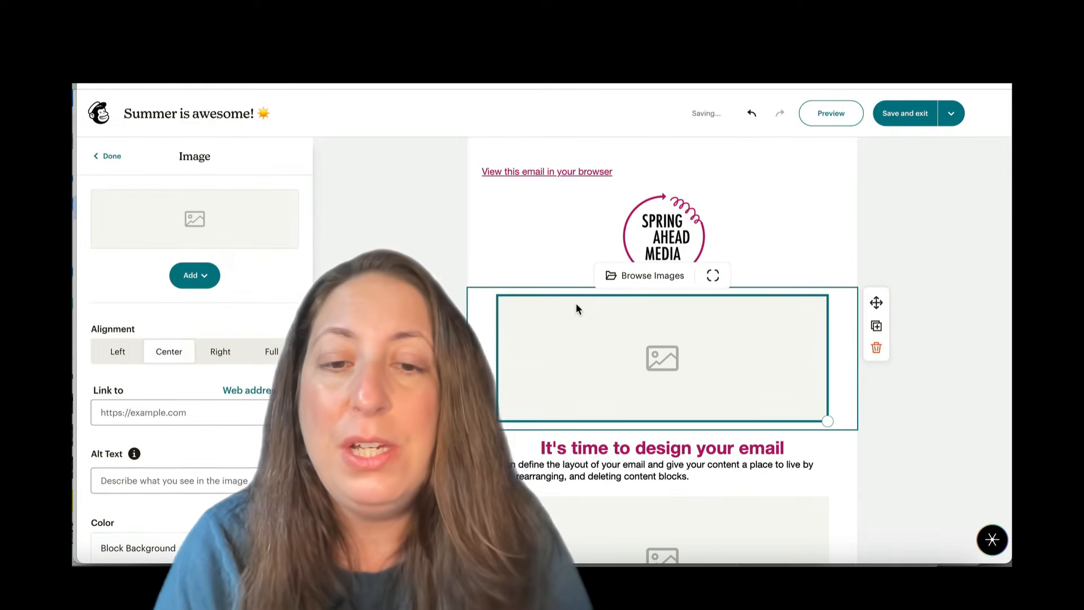
Step: Fill the new image block with the "IT'S SUMMER" picture from the Content studio
{"action": "left_click", "coordinate": [203, 283]}
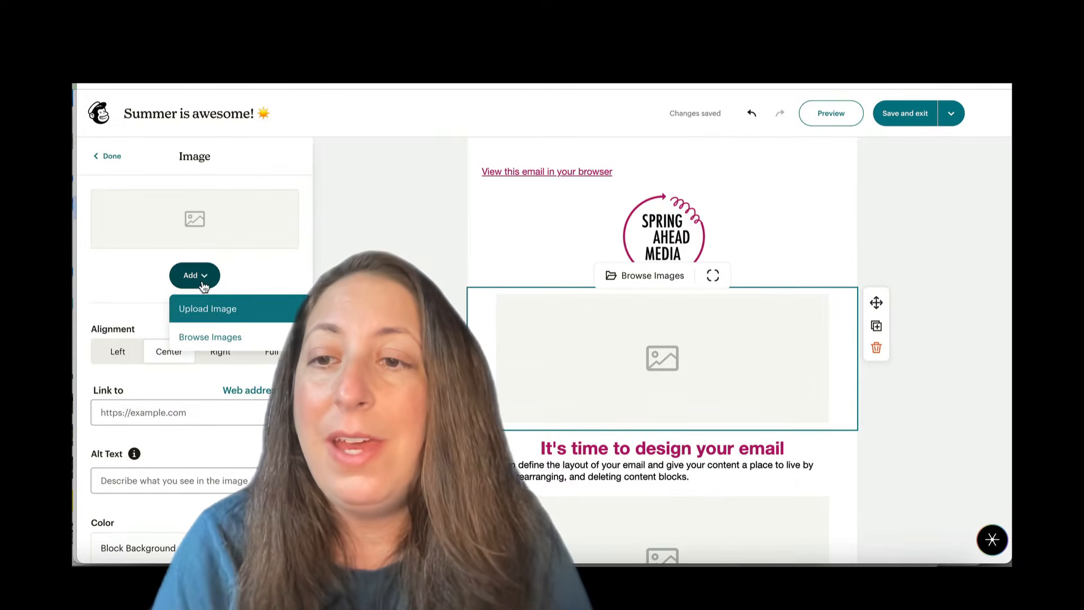
{"action": "left_click", "coordinate": [211, 339]}
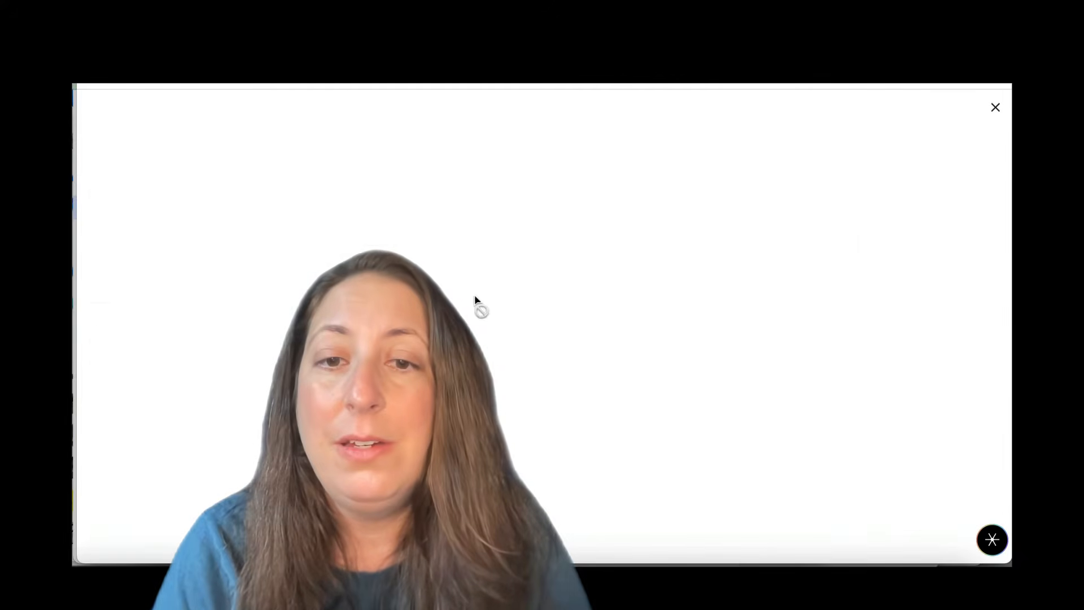
{"action": "left_click", "coordinate": [435, 301]}
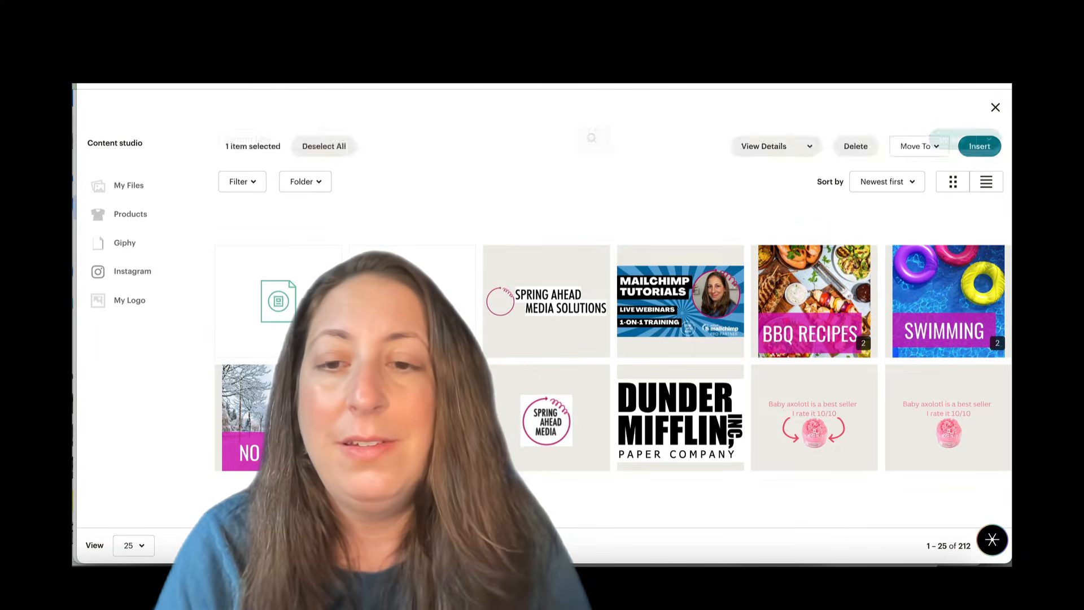
{"action": "left_click", "coordinate": [971, 144]}
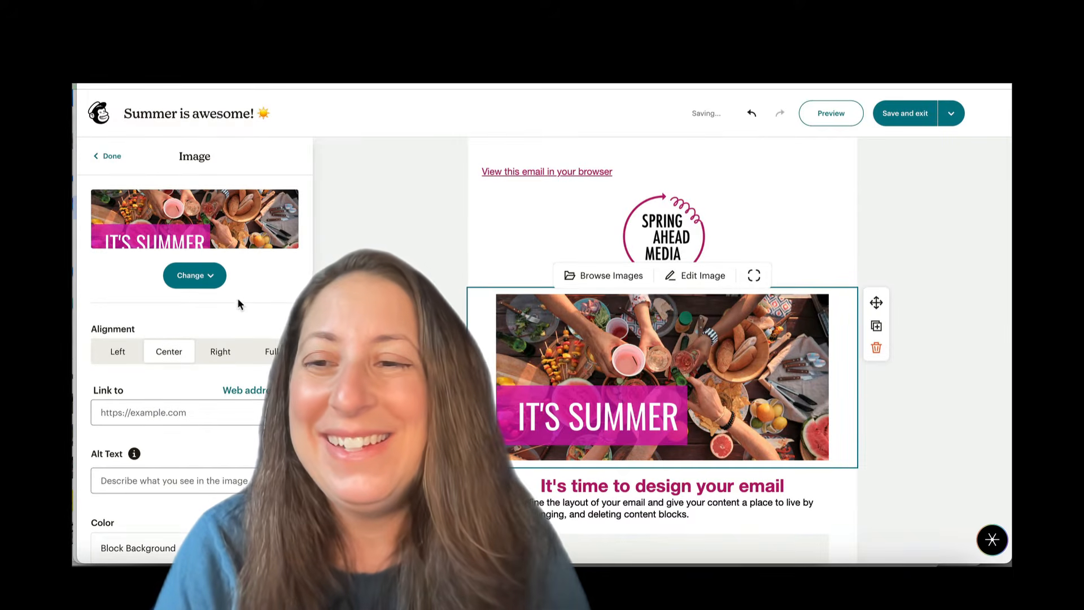
Step: Try the Left, Right and Full alignments on the summer image and return it to Center
{"action": "scroll", "coordinate": [185, 303], "scroll_direction": "down", "scroll_amount": 2}
{"action": "left_click", "coordinate": [117, 289]}
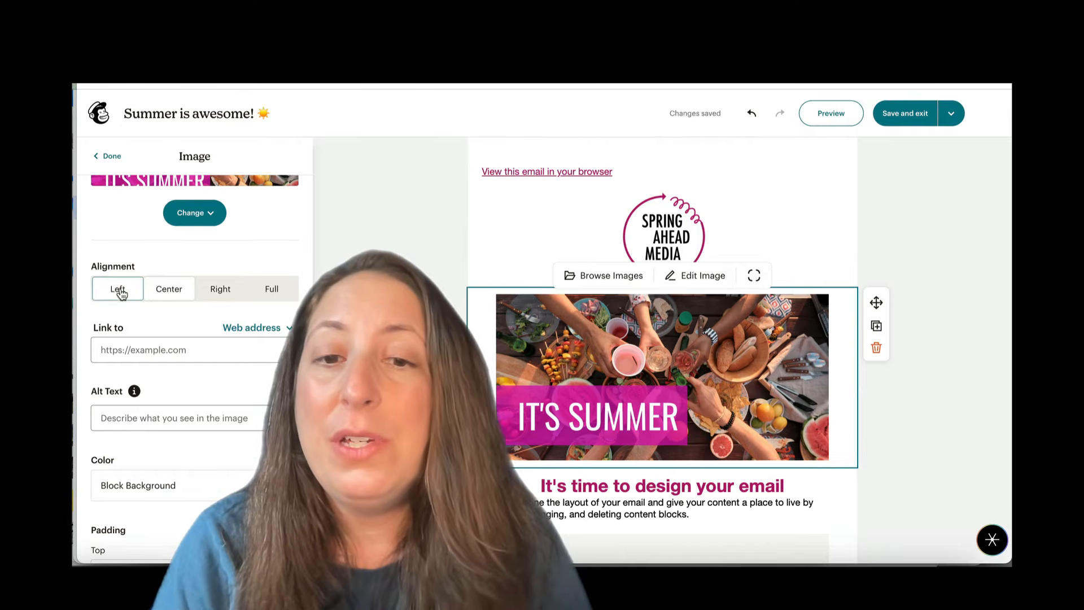
{"action": "left_click", "coordinate": [169, 288]}
{"action": "left_click", "coordinate": [212, 290]}
{"action": "left_click", "coordinate": [261, 290]}
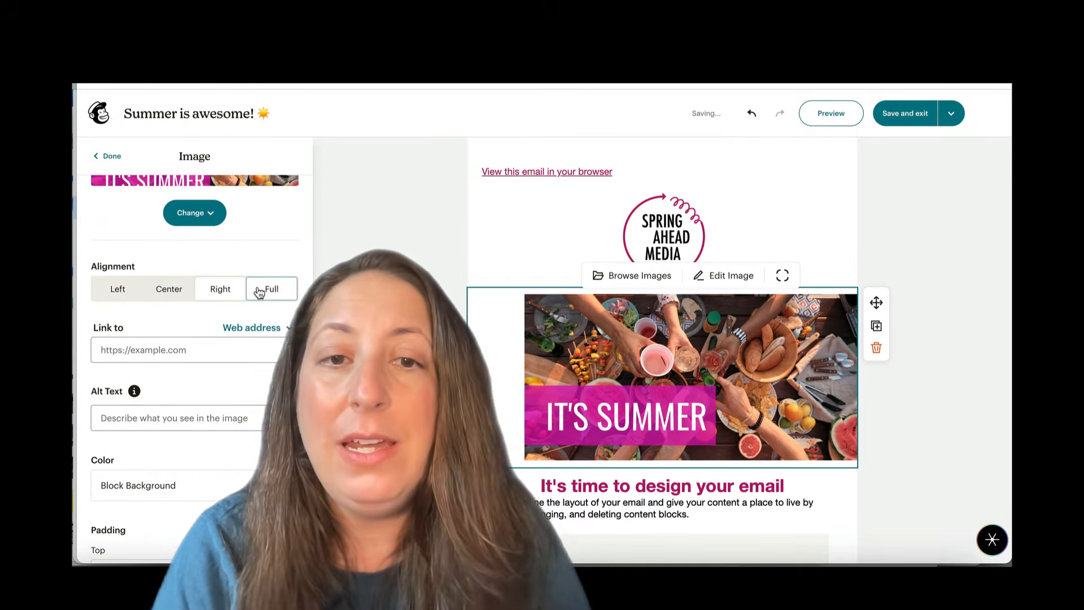
{"action": "left_click", "coordinate": [167, 290]}
Step: Look over the link types available for the summer image and set its alt text to "It's summer!"
{"action": "scroll", "coordinate": [167, 271], "scroll_direction": "down", "scroll_amount": 3}
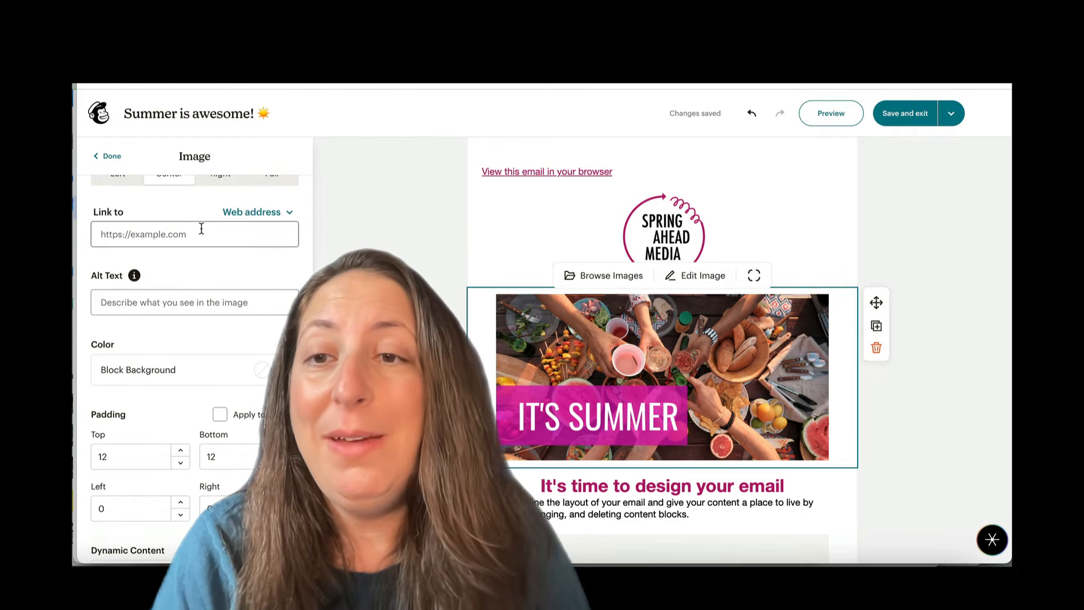
{"action": "left_click", "coordinate": [282, 213]}
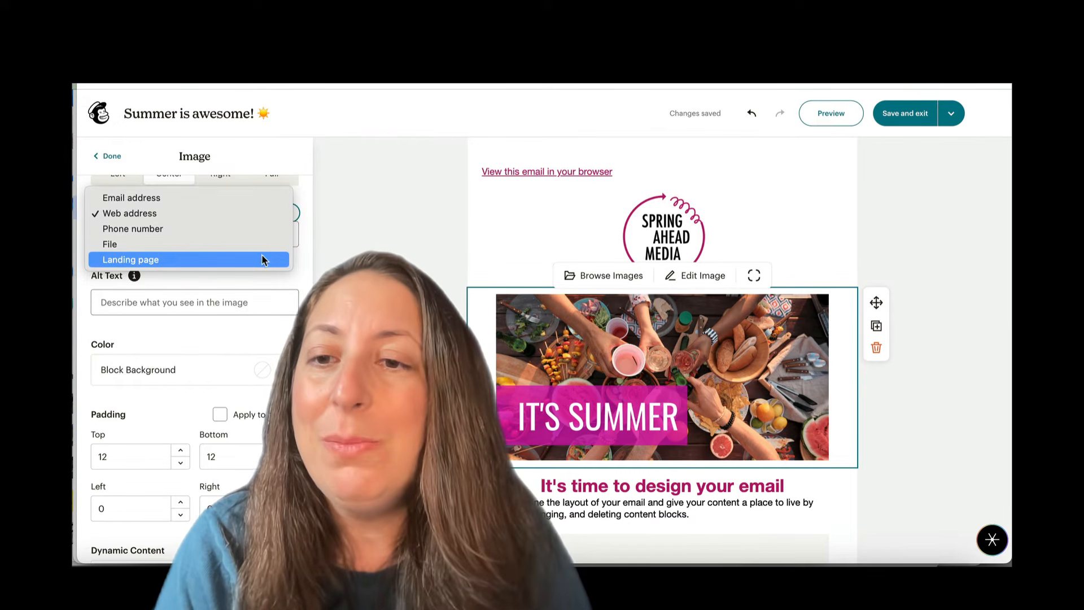
{"action": "left_click", "coordinate": [248, 282]}
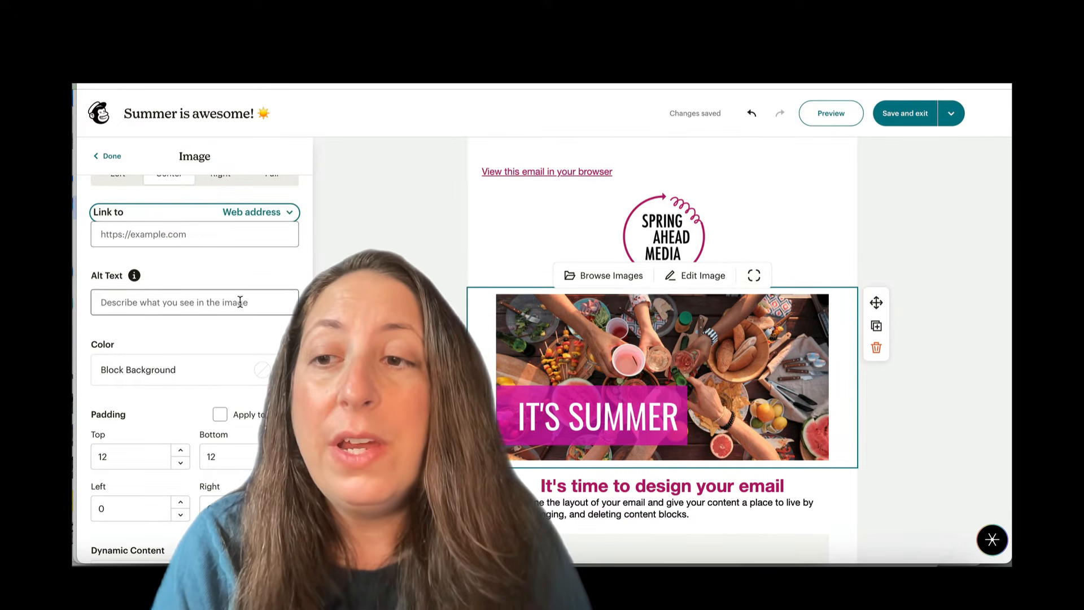
{"action": "left_click", "coordinate": [240, 303]}
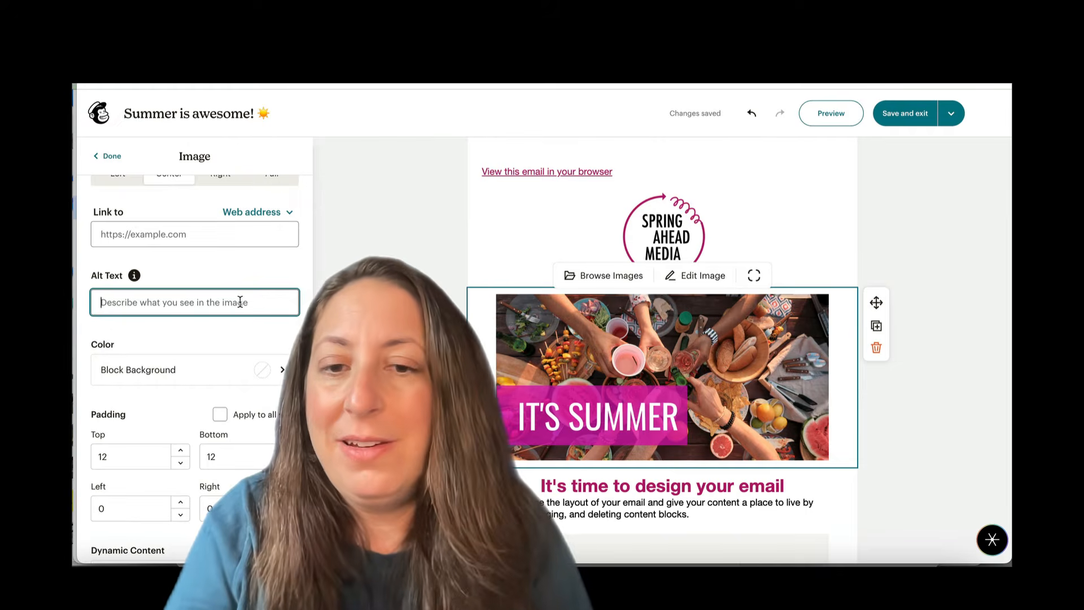
{"action": "type", "text": "It's summer!"}
Step: Examine the block background color choices and the padding settings of the summer image
{"action": "scroll", "coordinate": [271, 350], "scroll_direction": "down", "scroll_amount": 1}
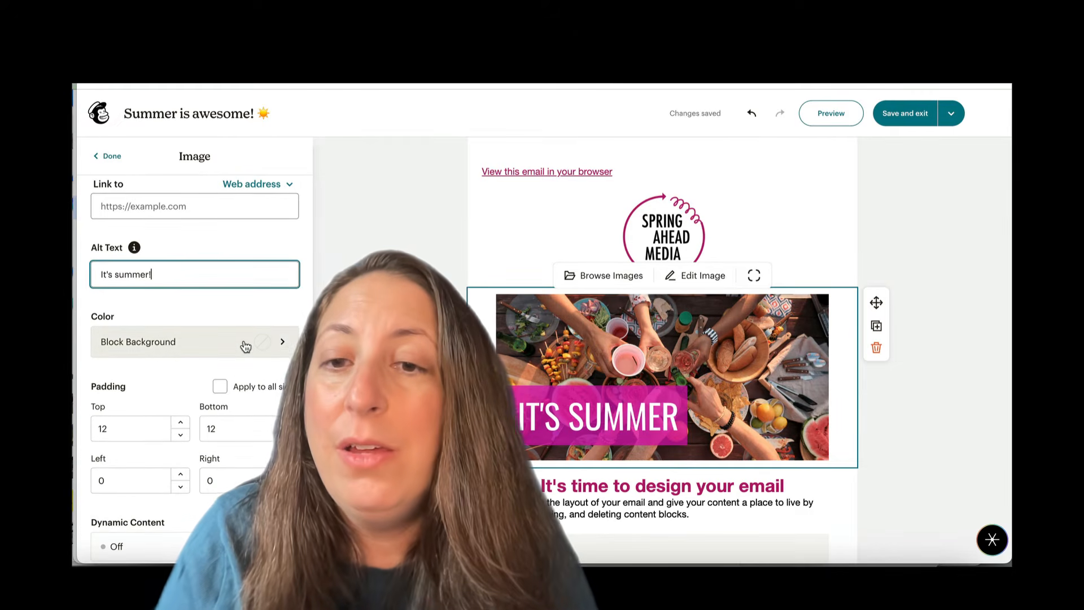
{"action": "left_click", "coordinate": [282, 343]}
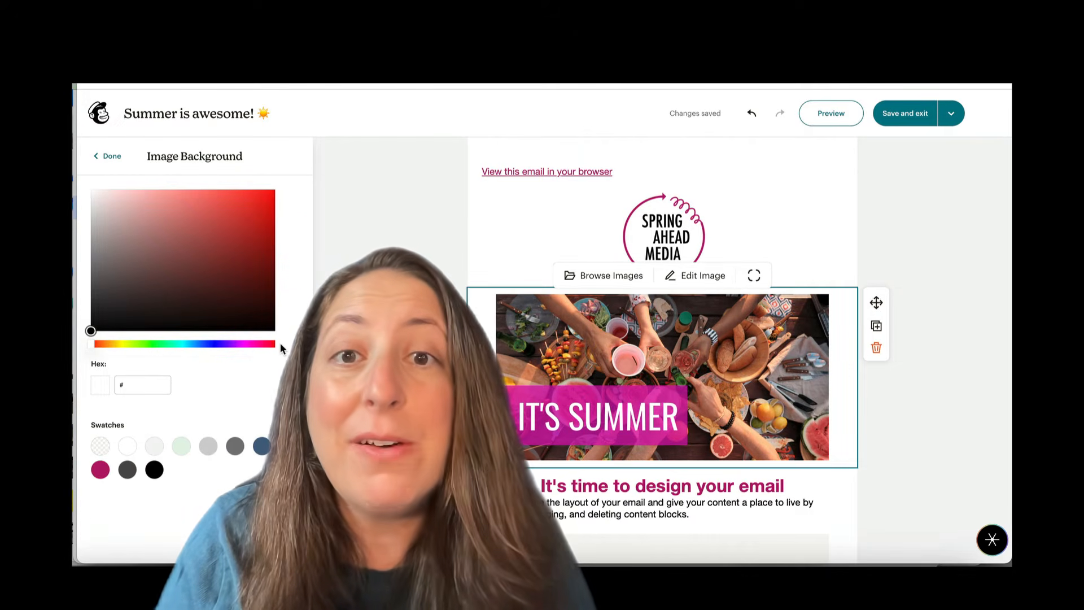
{"action": "left_click", "coordinate": [213, 447]}
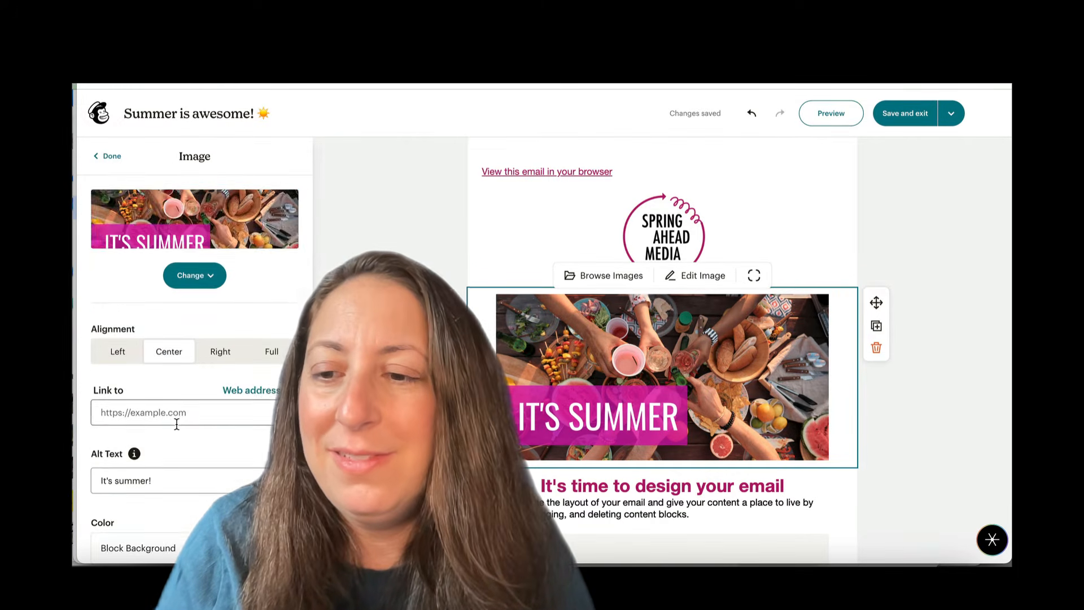
{"action": "scroll", "coordinate": [177, 424], "scroll_direction": "down", "scroll_amount": 4}
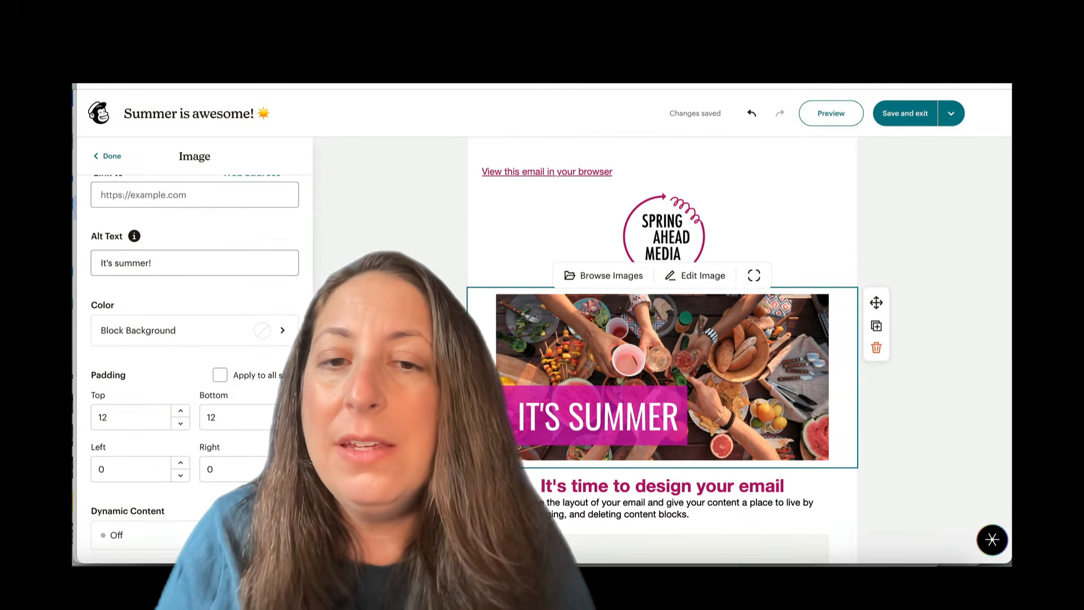
Step: Reduce the bottom padding of the summer image block to 0
{"action": "left_click", "coordinate": [395, 350]}
{"action": "scroll", "coordinate": [395, 350], "scroll_direction": "down", "scroll_amount": 1}
{"action": "scroll", "coordinate": [516, 275], "scroll_direction": "down", "scroll_amount": 2}
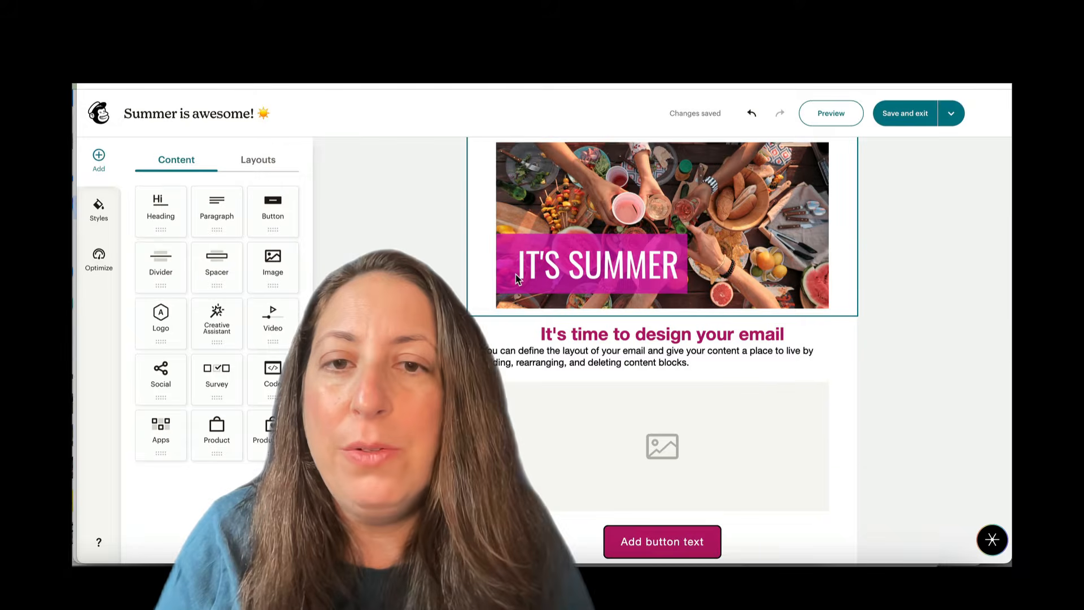
{"action": "scroll", "coordinate": [517, 275], "scroll_direction": "up", "scroll_amount": 1}
{"action": "left_click", "coordinate": [516, 277]}
{"action": "scroll", "coordinate": [219, 382], "scroll_direction": "down", "scroll_amount": 4}
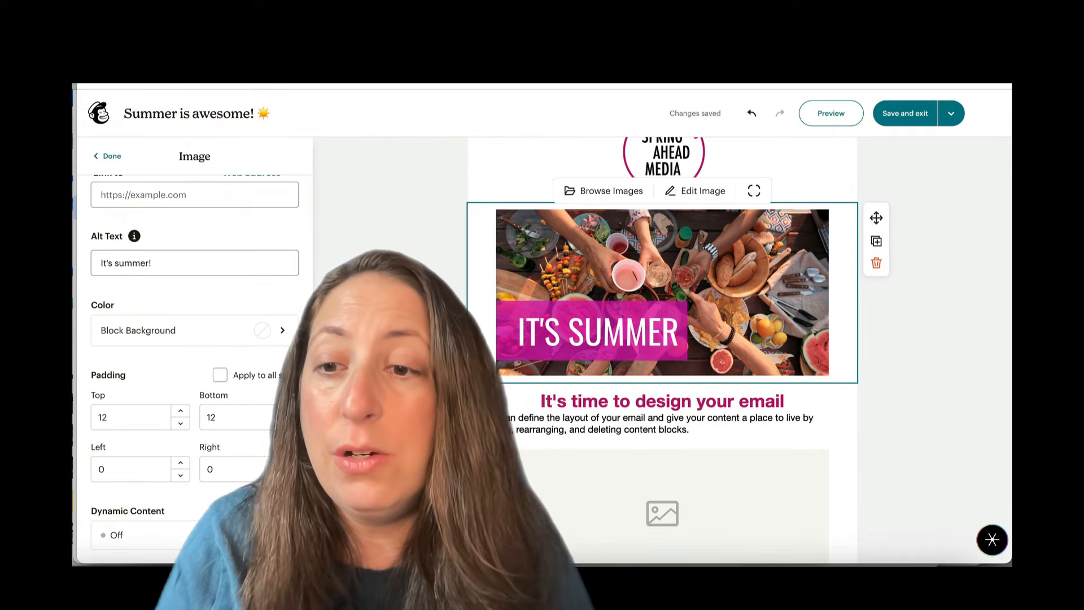
{"action": "left_click", "coordinate": [289, 423]}
{"action": "left_click", "coordinate": [289, 423]}
{"action": "left_click", "coordinate": [289, 423]}
{"action": "left_click", "coordinate": [289, 424]}
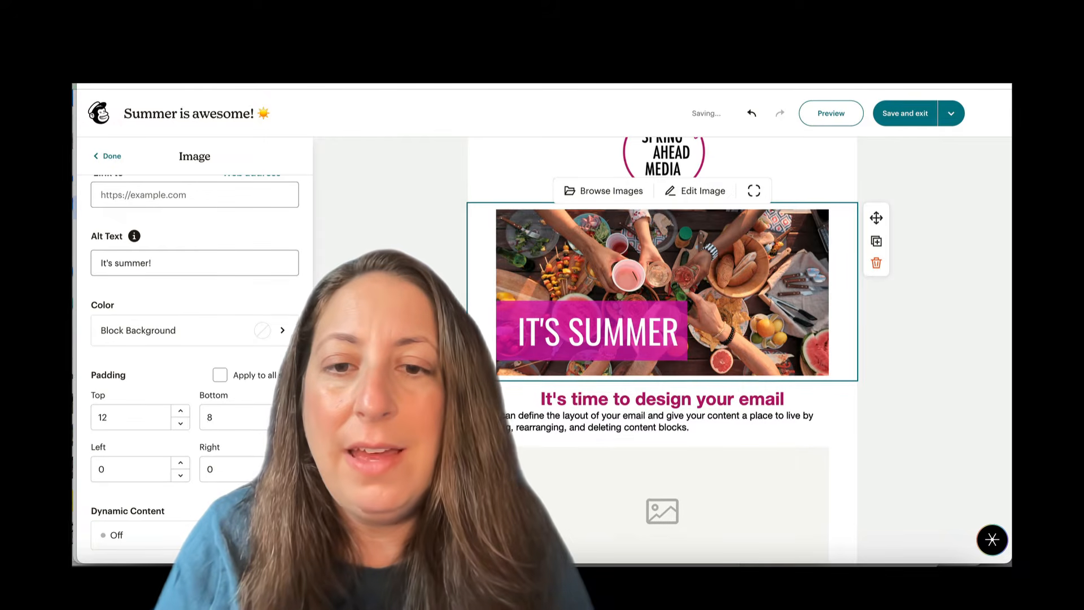
{"action": "left_click", "coordinate": [289, 423]}
{"action": "left_click", "coordinate": [289, 424]}
{"action": "left_click", "coordinate": [290, 424]}
{"action": "left_click", "coordinate": [290, 424]}
{"action": "left_click", "coordinate": [289, 424]}
{"action": "left_click", "coordinate": [289, 423]}
{"action": "left_click", "coordinate": [289, 424]}
{"action": "left_click", "coordinate": [289, 424]}
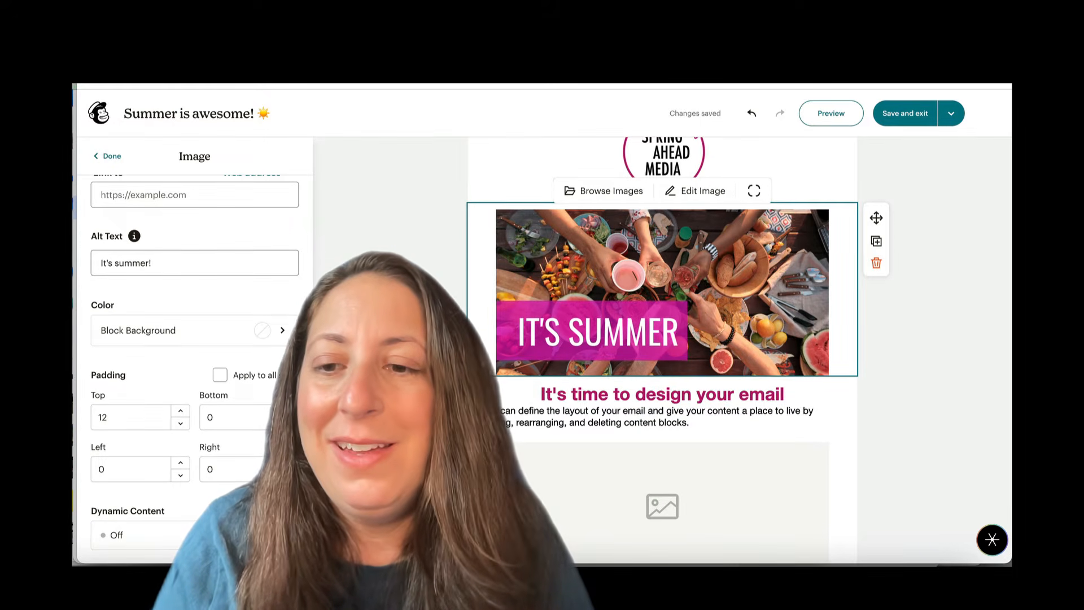
Step: Raise the bottom padding of the summer image block to 19 and finish editing the image
{"action": "left_click", "coordinate": [289, 411]}
{"action": "left_click", "coordinate": [289, 411]}
{"action": "left_click", "coordinate": [289, 411]}
{"action": "left_click", "coordinate": [289, 411]}
{"action": "left_click", "coordinate": [290, 410]}
{"action": "left_click", "coordinate": [290, 411]}
{"action": "left_click", "coordinate": [289, 411]}
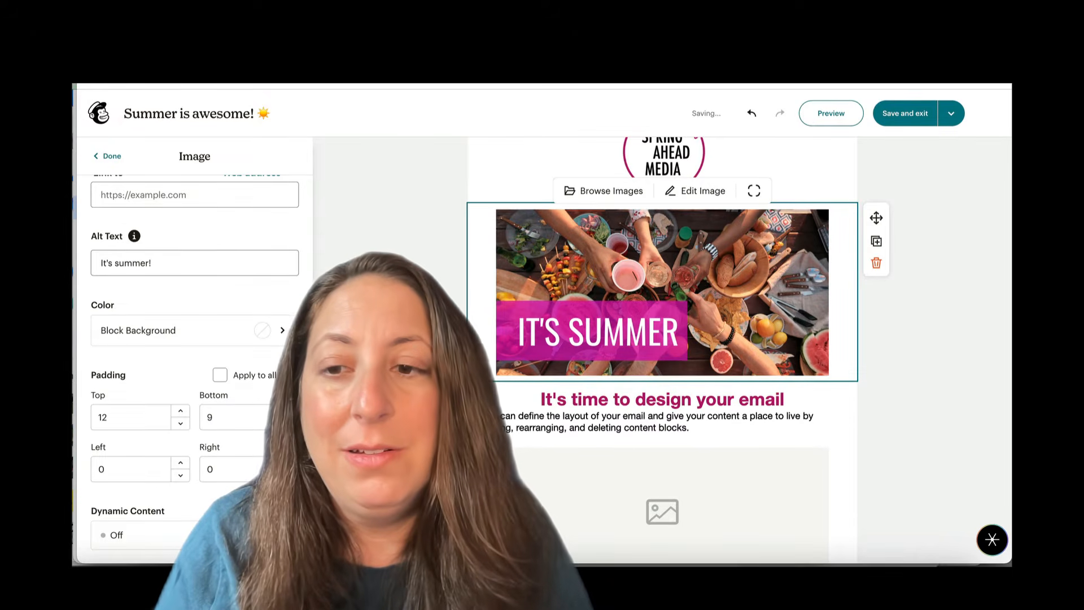
{"action": "left_click", "coordinate": [289, 411]}
{"action": "left_click", "coordinate": [289, 410]}
{"action": "left_click", "coordinate": [289, 410]}
{"action": "left_click", "coordinate": [289, 411]}
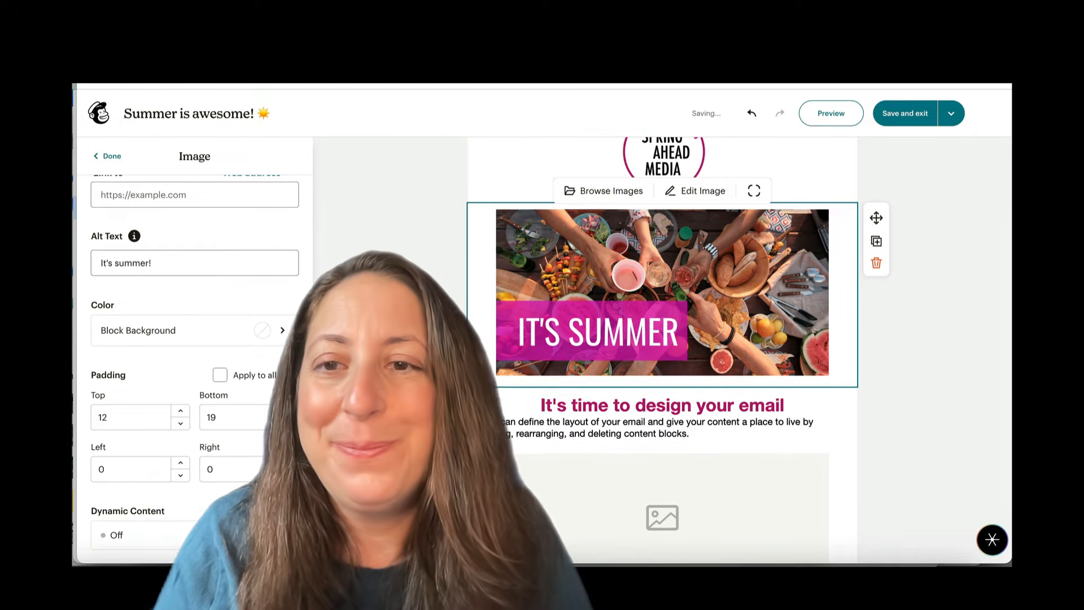
{"action": "left_click", "coordinate": [108, 156]}
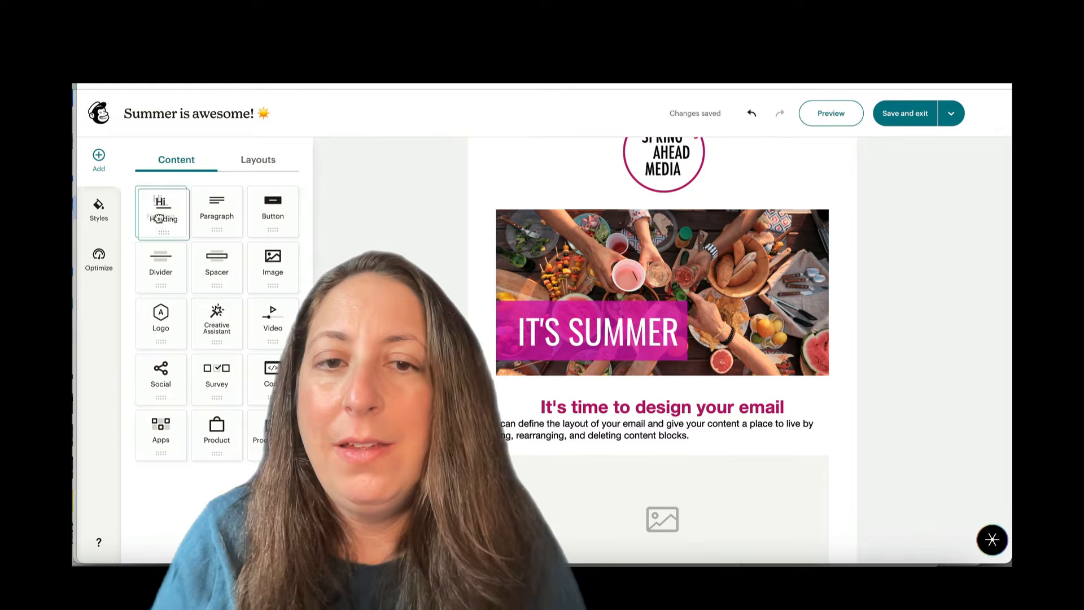
Step: Add a Heading block directly below the summer image, reading "Hooray for summer!" in the Heading 1 style
{"action": "left_click_drag", "start_coordinate": [159, 216], "coordinate": [577, 383]}
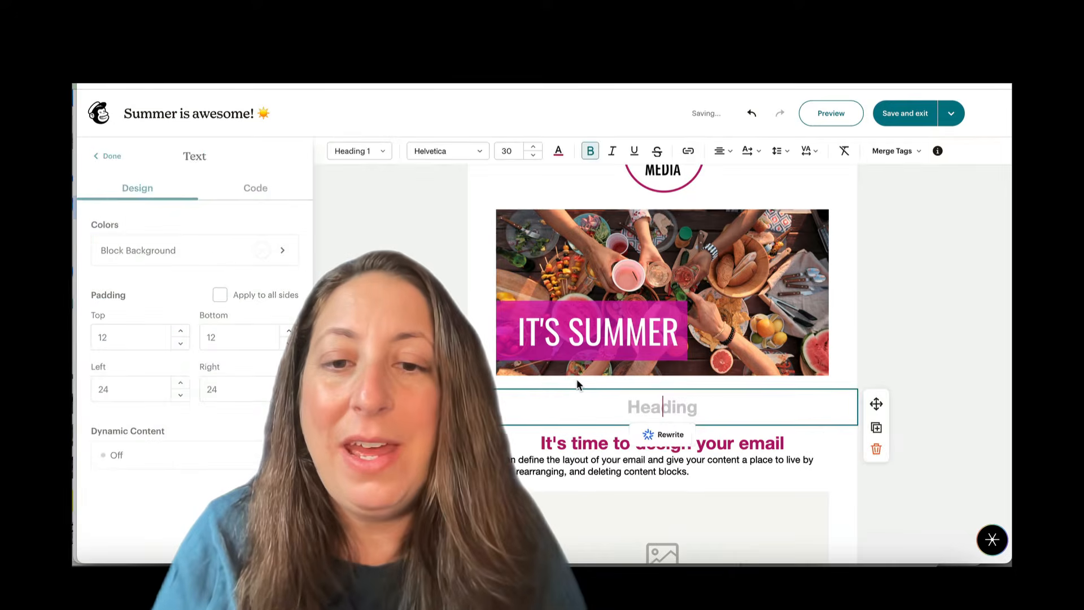
{"action": "type", "text": "Hooray for sum"}
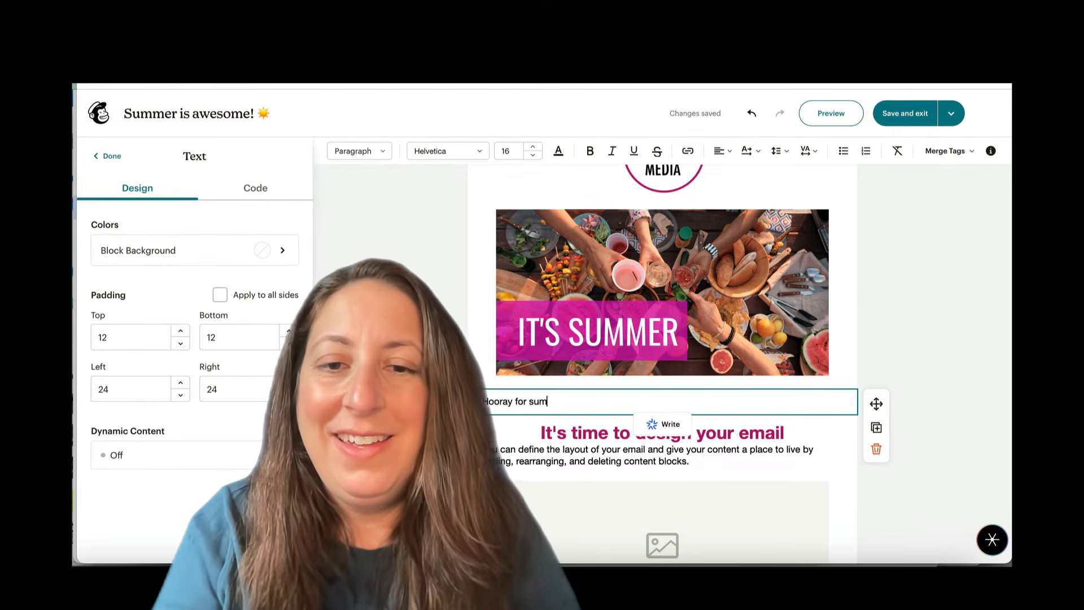
{"action": "type", "text": "mer!"}
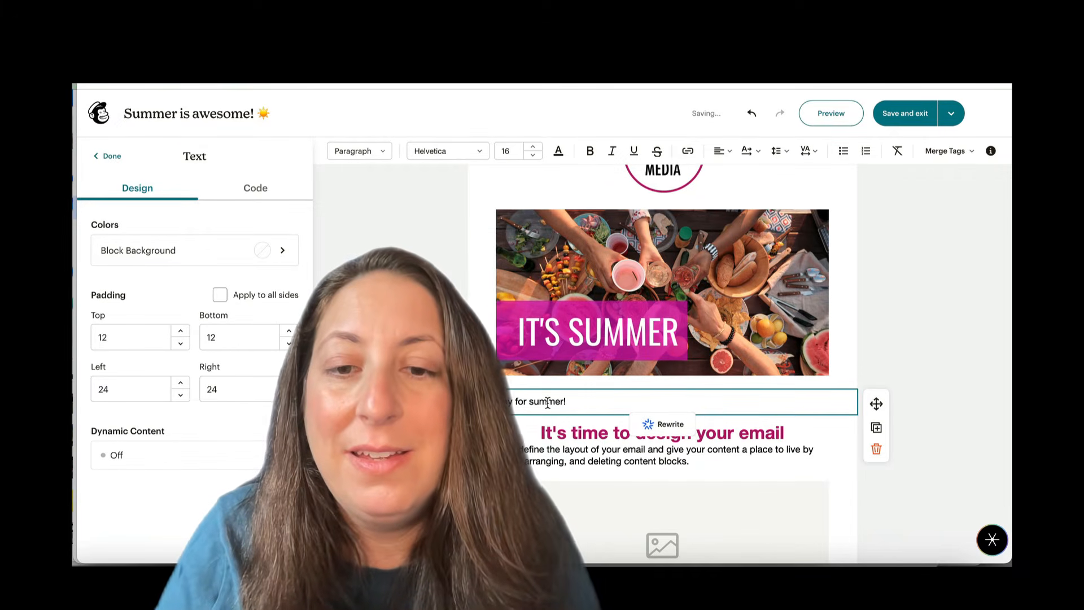
{"action": "left_click", "coordinate": [387, 160]}
{"action": "left_click", "coordinate": [370, 177]}
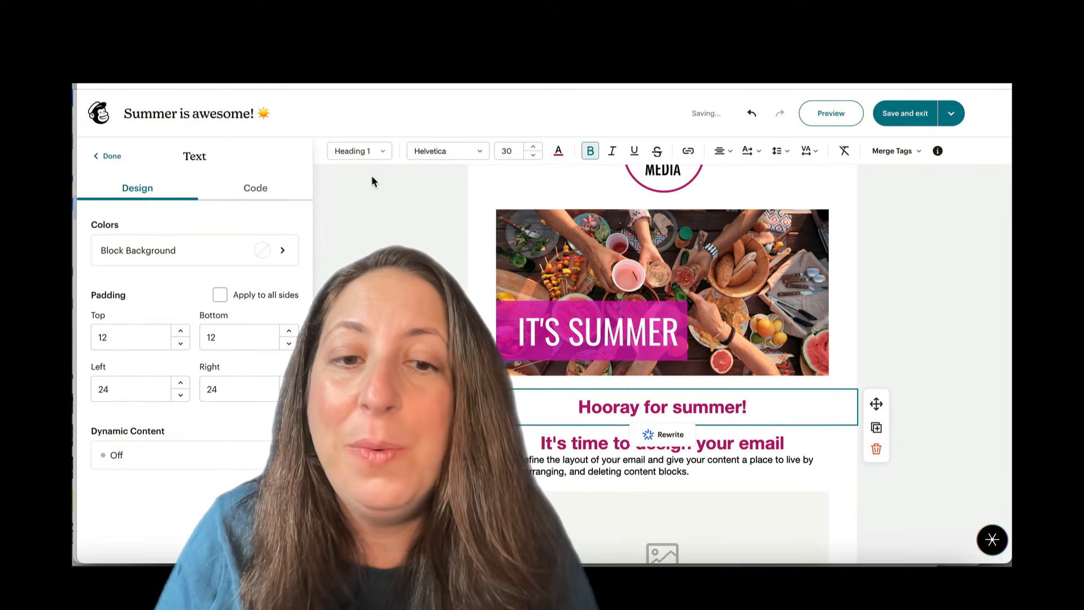
Step: Try the Heading 2, Heading 3 and Heading 4 styles on "Hooray for summer!" and return it to Heading 1
{"action": "left_click", "coordinate": [367, 154]}
{"action": "left_click", "coordinate": [368, 202]}
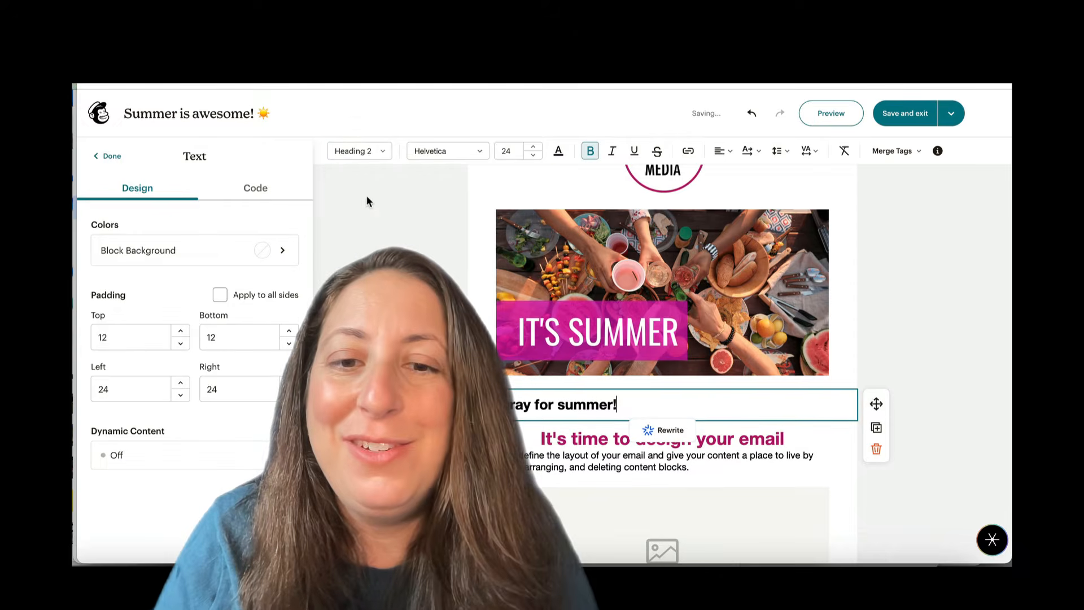
{"action": "left_click", "coordinate": [361, 151]}
{"action": "left_click", "coordinate": [358, 231]}
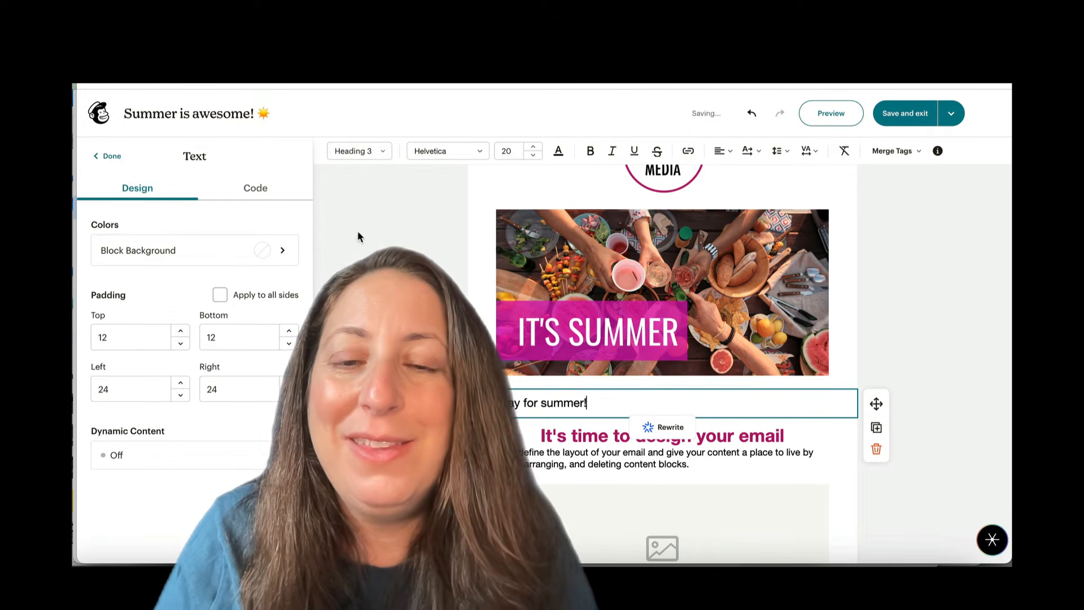
{"action": "left_click", "coordinate": [360, 152]}
{"action": "left_click", "coordinate": [355, 256]}
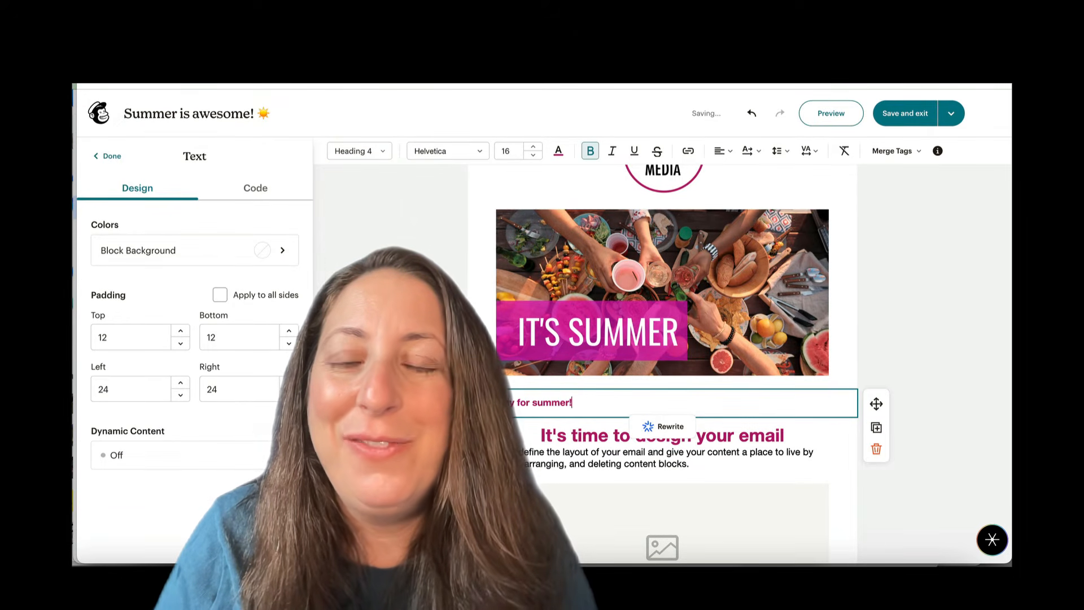
{"action": "left_click", "coordinate": [361, 151]}
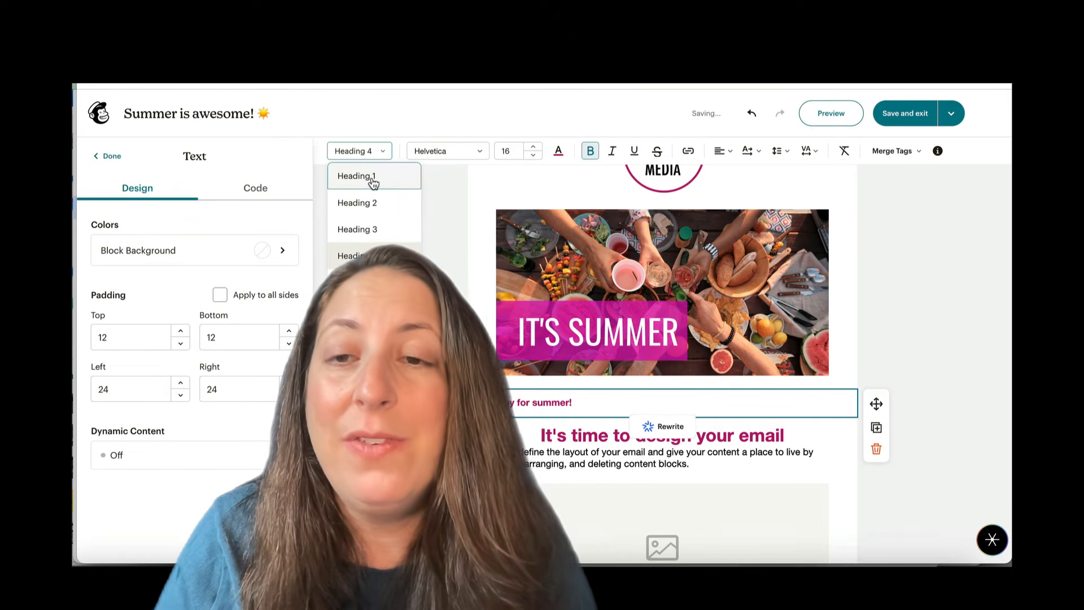
{"action": "left_click", "coordinate": [372, 178]}
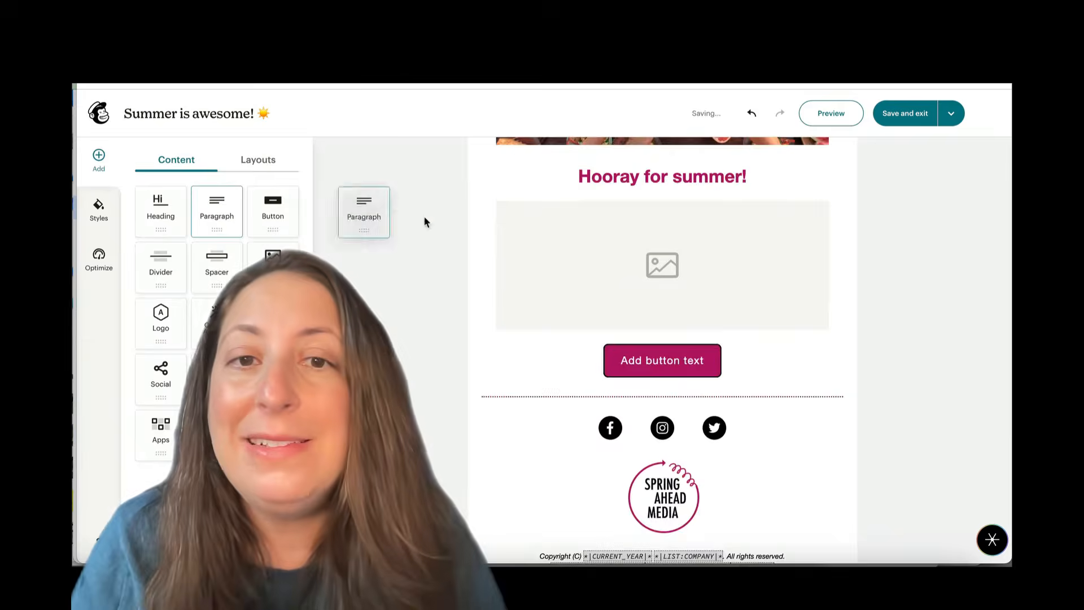
Step: Add a Paragraph block below the heading reading "Can you believe how great summer is." and replace it with the generated Lengthen rewrite
{"action": "left_click_drag", "start_coordinate": [424, 216], "coordinate": [625, 333]}
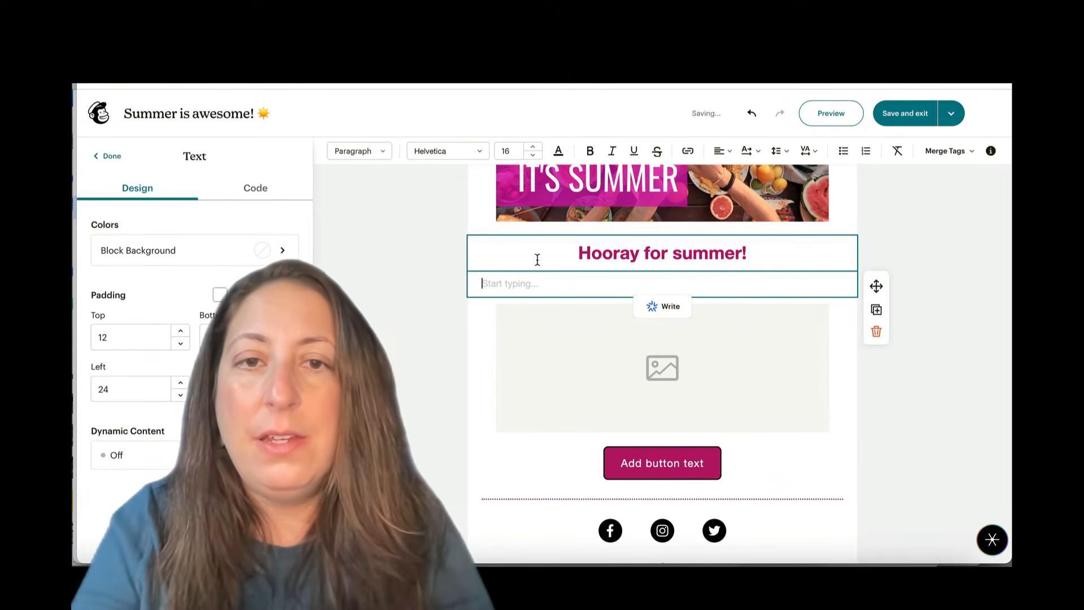
{"action": "type", "text": "Can you believe how great summer is."}
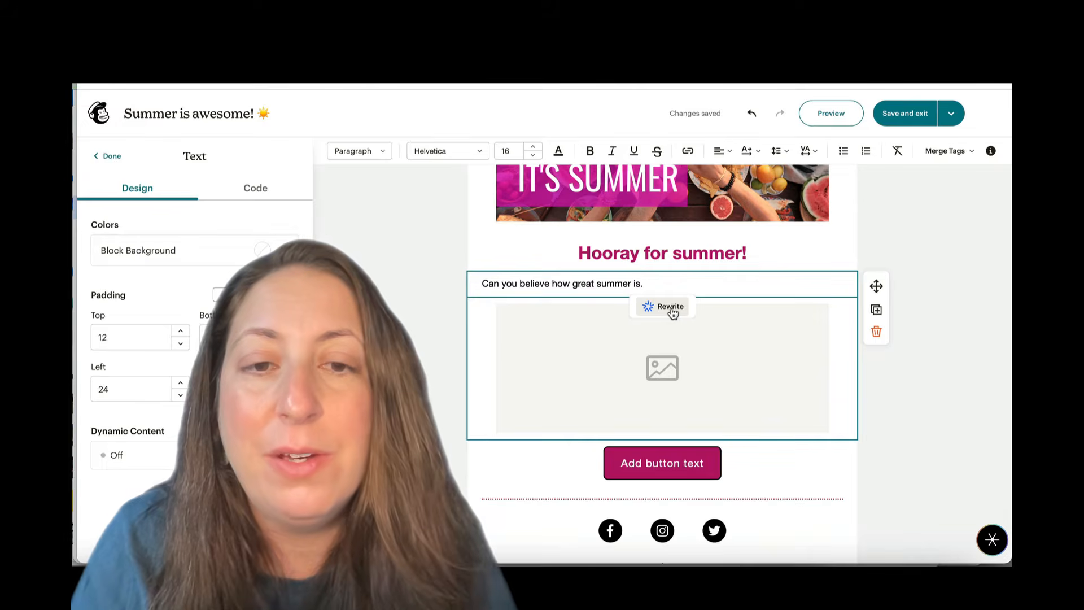
{"action": "left_click", "coordinate": [672, 312]}
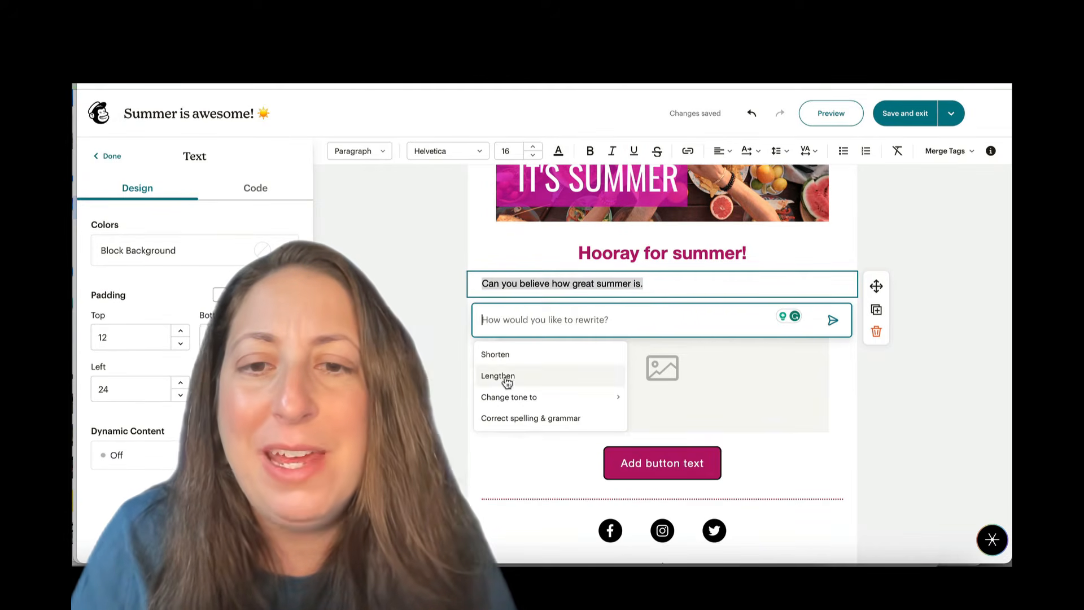
{"action": "left_click", "coordinate": [498, 376]}
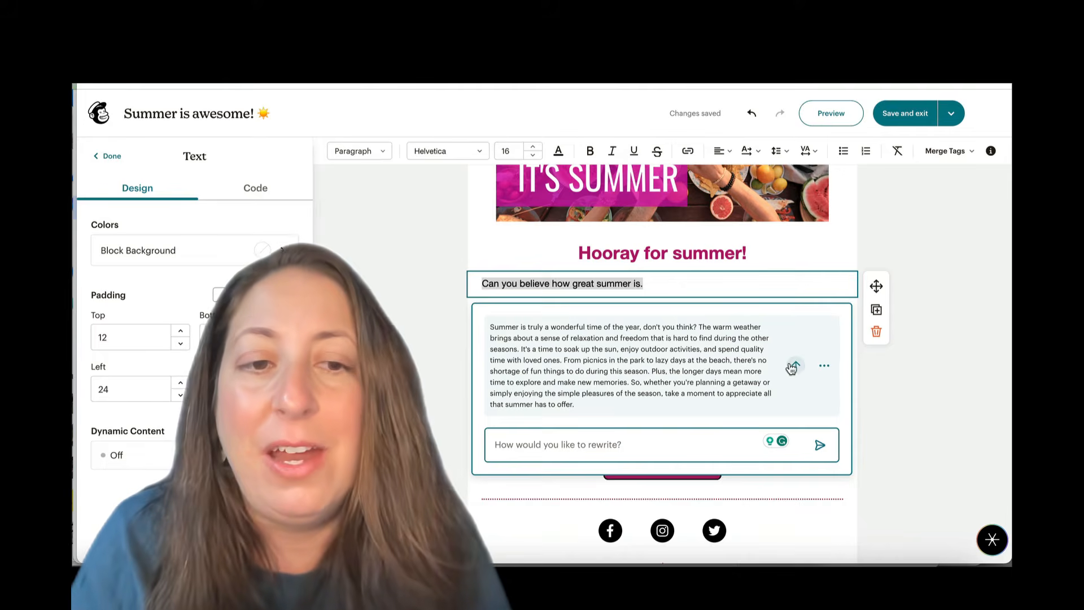
{"action": "left_click", "coordinate": [793, 366]}
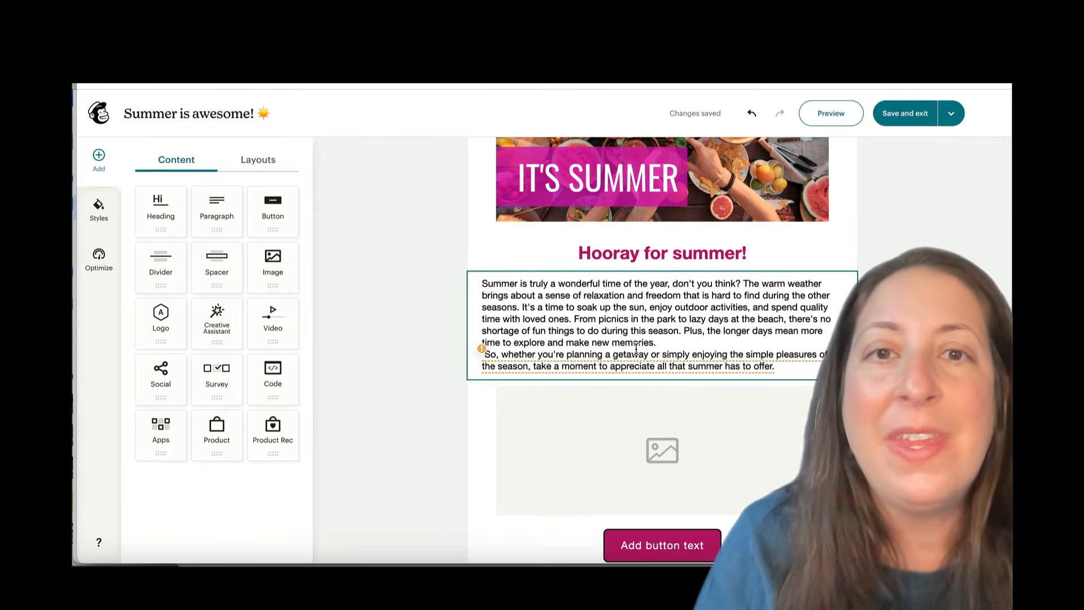
Step: Add a blank two-column layout with a narrower first column below the paragraph and place an Image block with the "BBQ RECIPES" picture in that column
{"action": "left_click", "coordinate": [260, 165]}
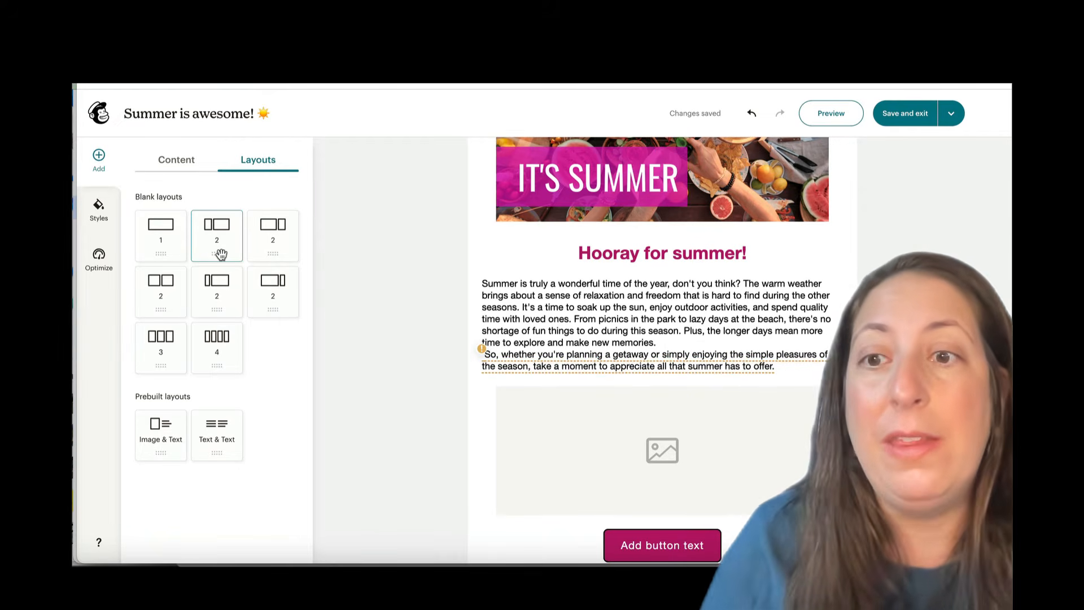
{"action": "left_click_drag", "start_coordinate": [221, 254], "coordinate": [509, 388]}
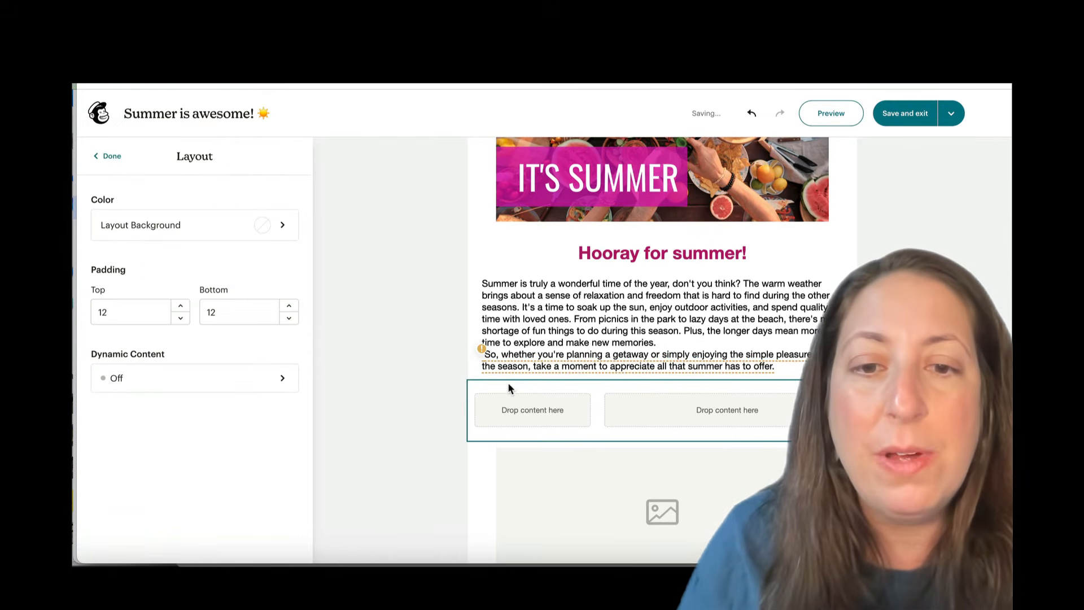
{"action": "left_click", "coordinate": [107, 156]}
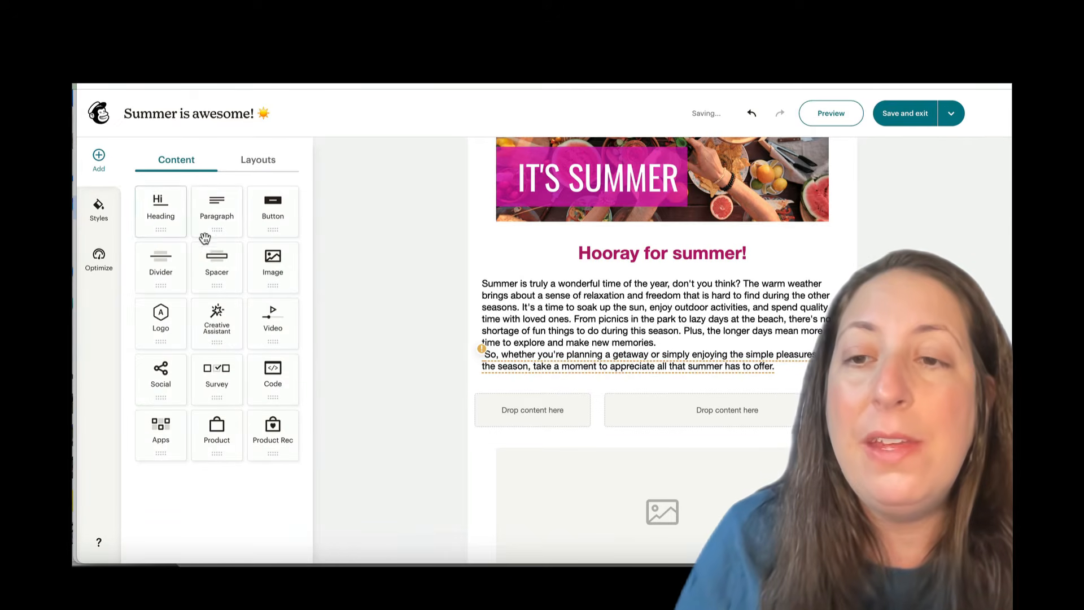
{"action": "left_click_drag", "start_coordinate": [290, 255], "coordinate": [523, 408]}
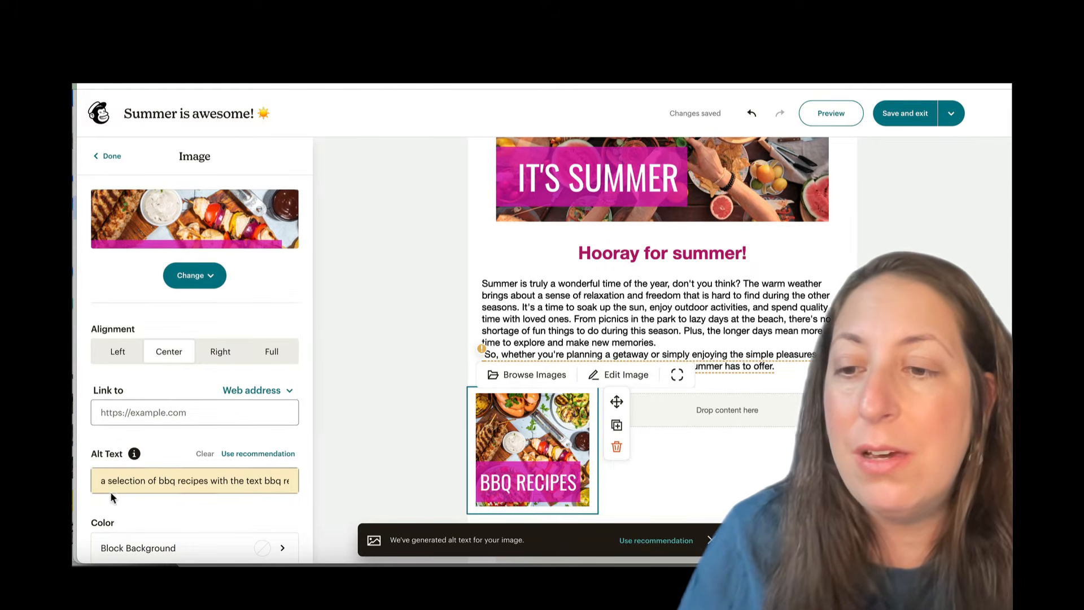
Step: Add a Button block beside the "BBQ RECIPES" image reading "Get some new recipes" and link it to the copied best-backyard-barbecue-recipes web address
{"action": "left_click_drag", "start_coordinate": [102, 484], "coordinate": [307, 484]}
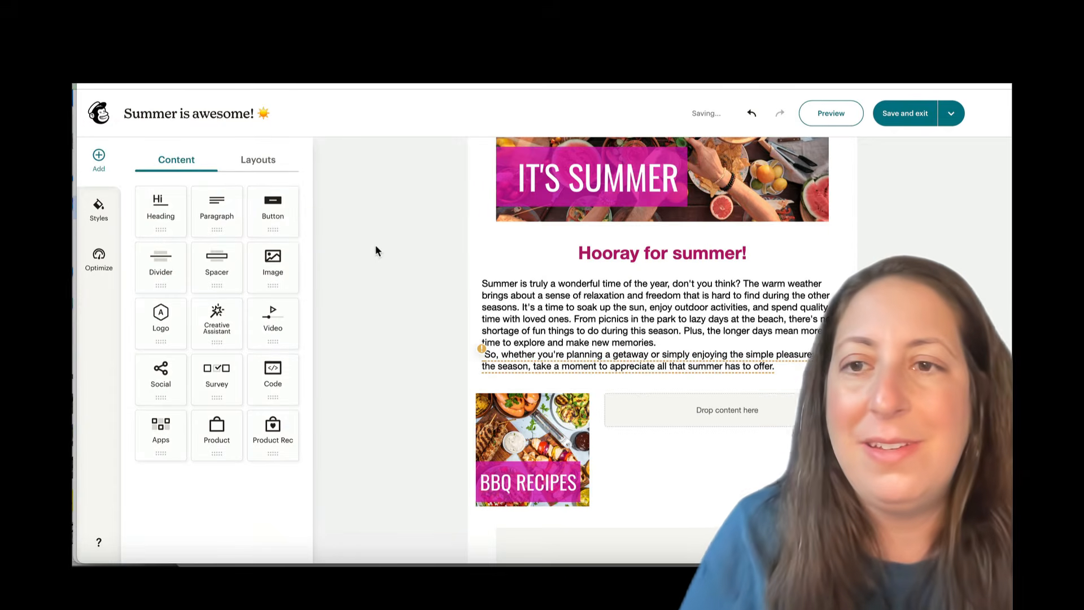
{"action": "left_click_drag", "start_coordinate": [276, 228], "coordinate": [736, 421]}
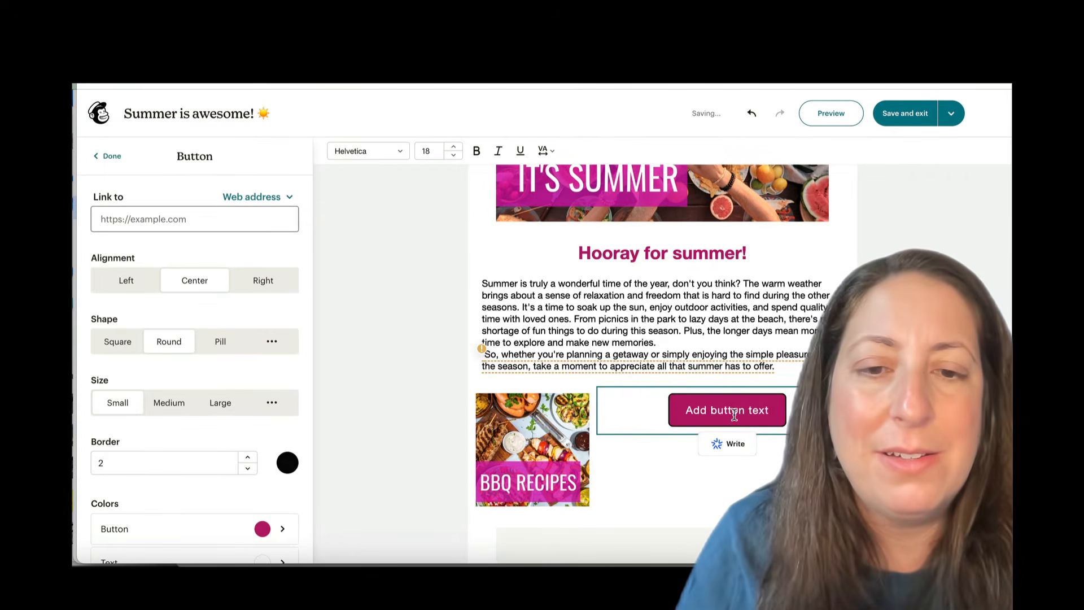
{"action": "type", "text": "Get some new recipes"}
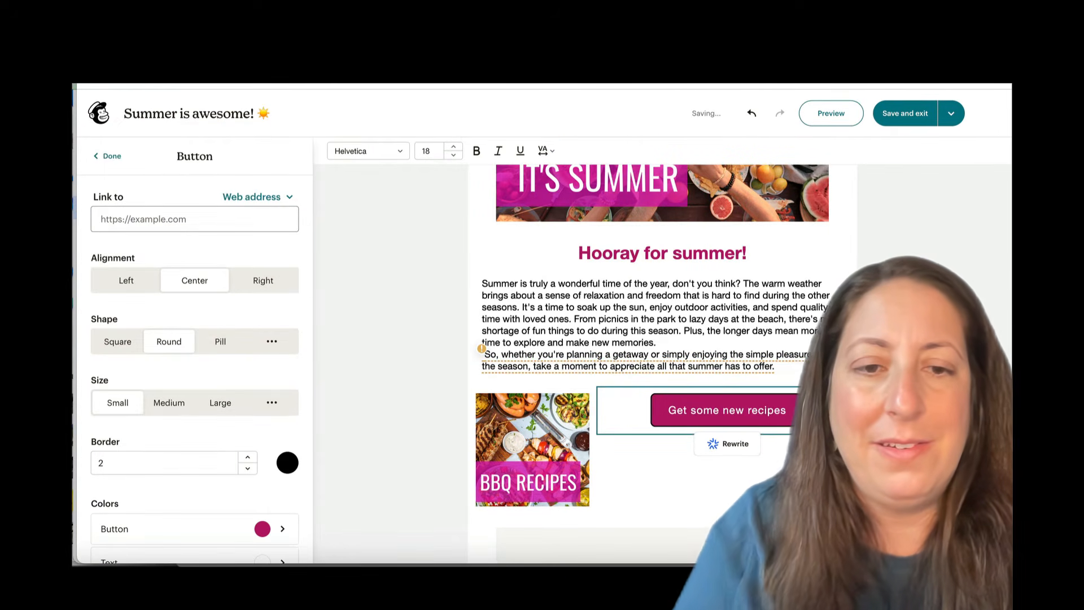
{"action": "left_click", "coordinate": [242, 216]}
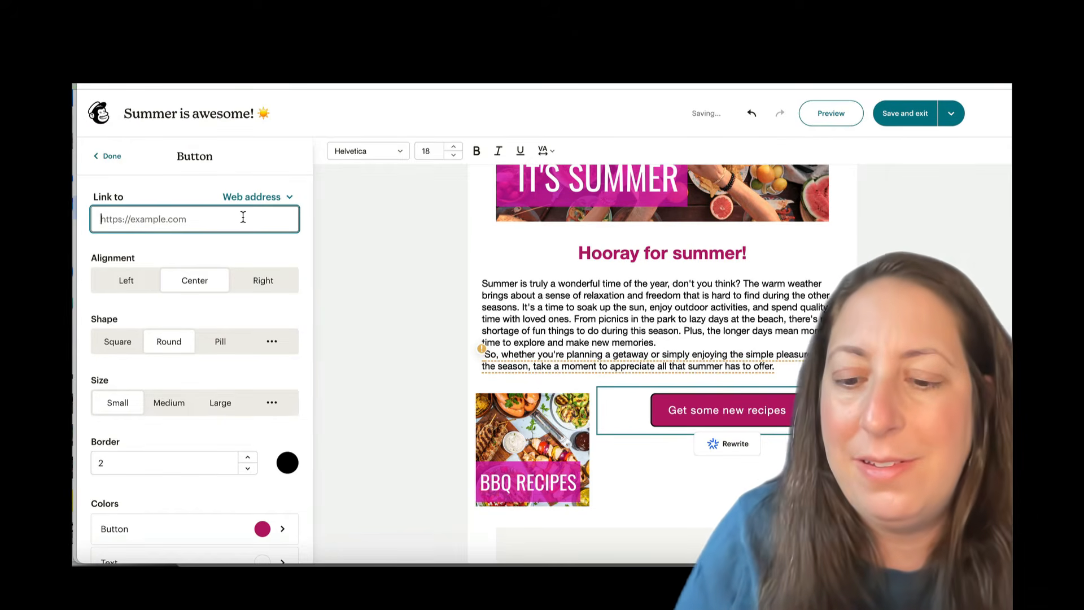
{"action": "key", "text": "ctrl+v"}
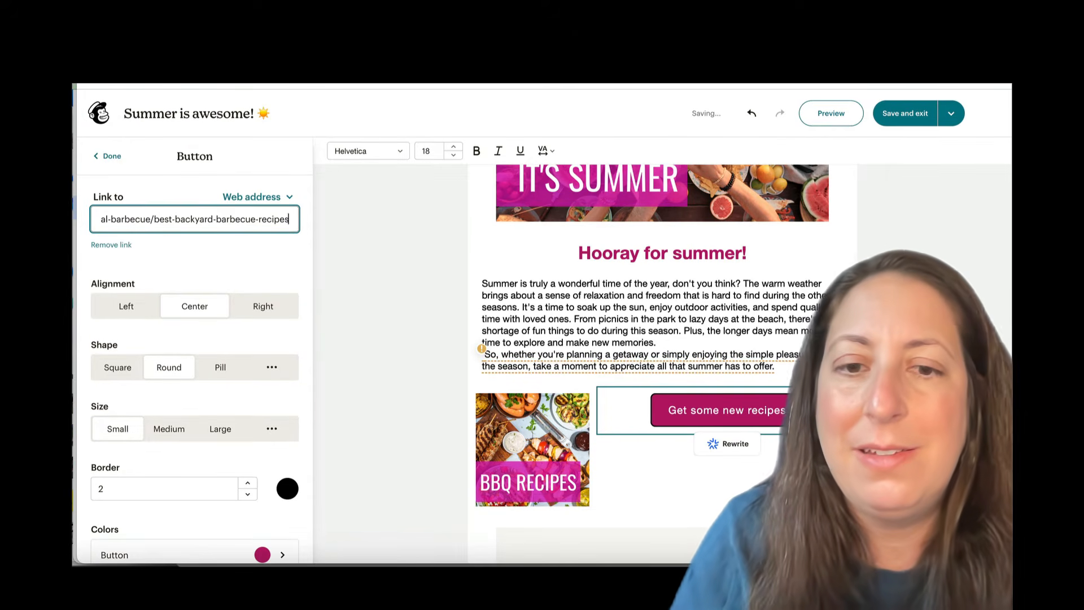
{"action": "left_click", "coordinate": [343, 306]}
Step: Set the background of the two-column "BBQ RECIPES" layout to the light gray swatch that is darker than F4F4F4
{"action": "left_click", "coordinate": [622, 488]}
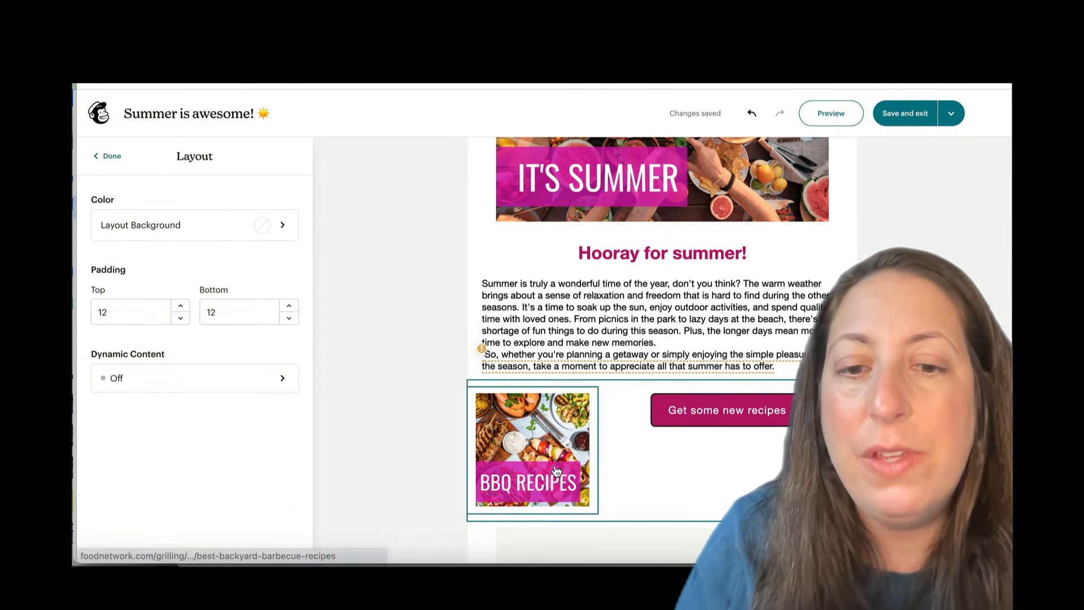
{"action": "left_click", "coordinate": [284, 226]}
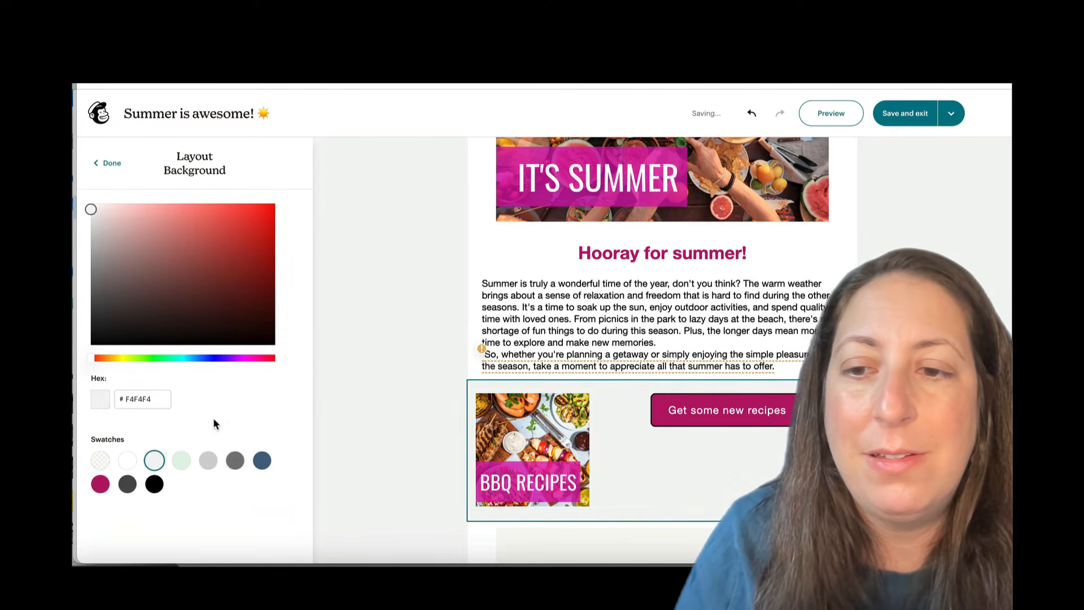
{"action": "left_click", "coordinate": [208, 462]}
{"action": "left_click", "coordinate": [419, 370]}
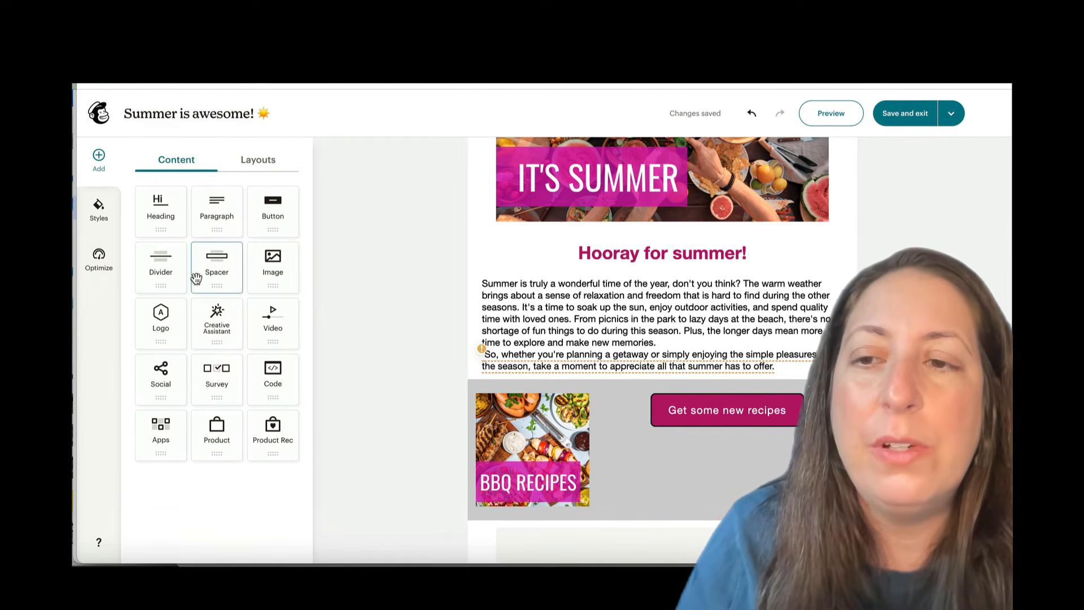
Step: Insert a Divider block between the paragraph and the "BBQ RECIPES" layout and set its bottom padding to 0
{"action": "left_click_drag", "start_coordinate": [160, 266], "coordinate": [502, 381]}
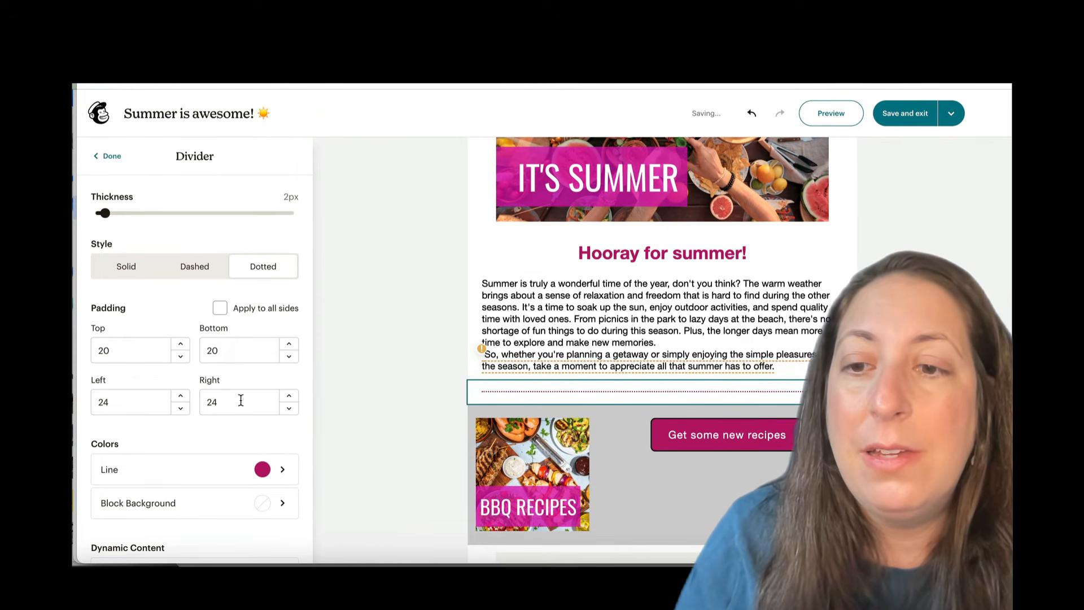
{"action": "left_click", "coordinate": [237, 347]}
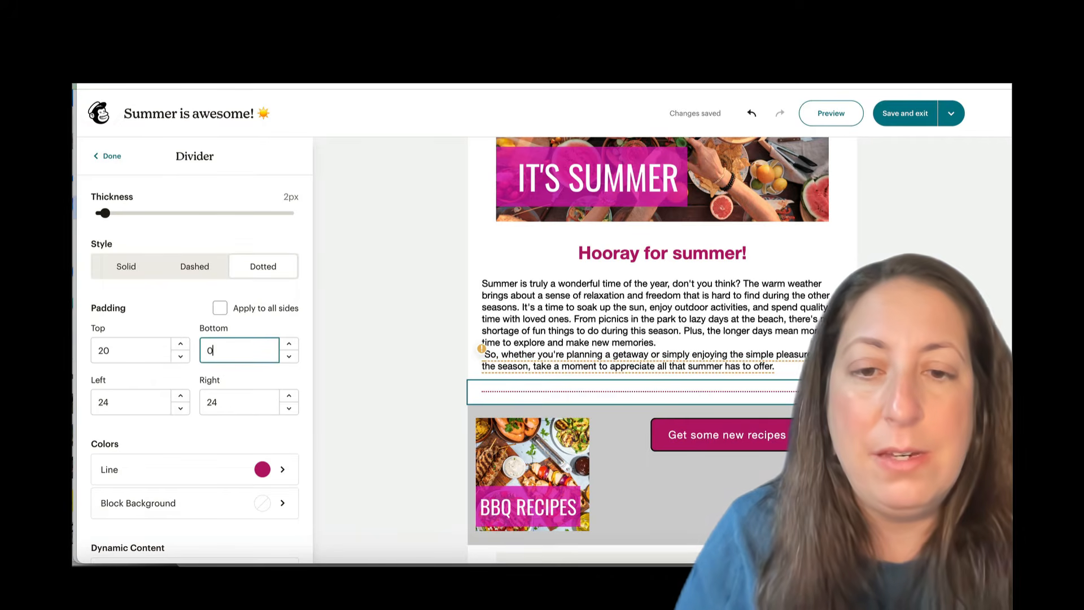
{"action": "type", "text": "0"}
{"action": "left_click", "coordinate": [397, 388]}
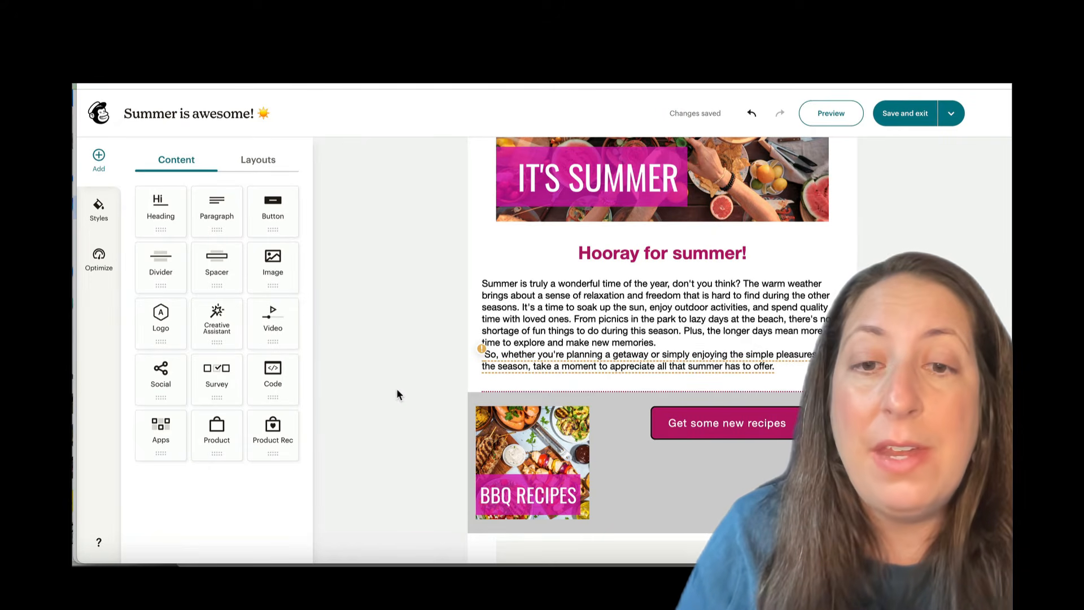
Step: Set the bottom padding of the summer paragraph block to 24
{"action": "left_click", "coordinate": [595, 368]}
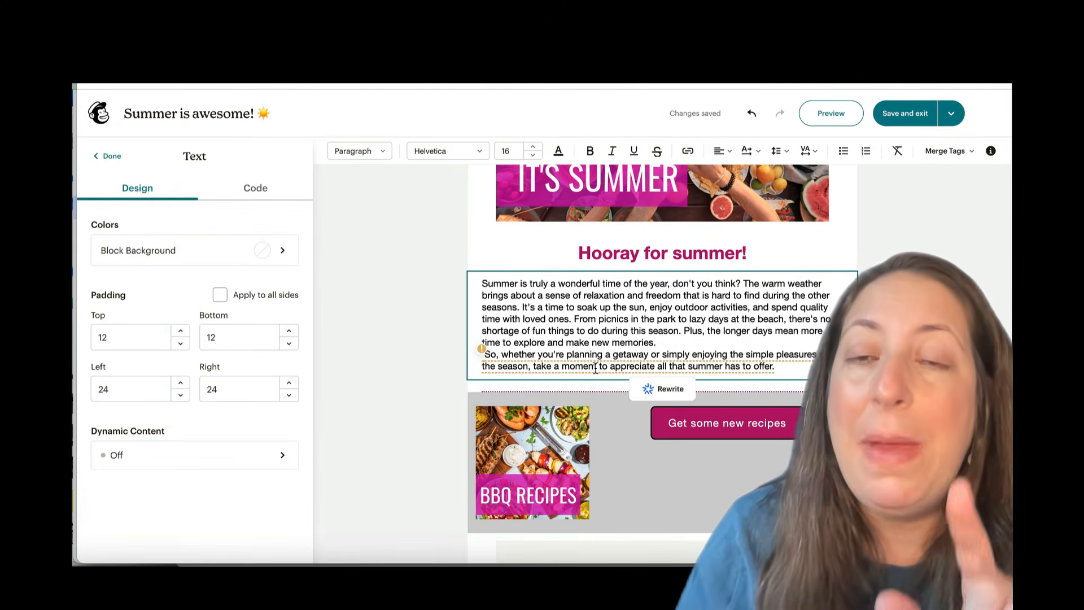
{"action": "left_click", "coordinate": [229, 339]}
{"action": "key", "text": "BackSpace"}
{"action": "key", "text": "BackSpace"}
{"action": "type", "text": "24"}
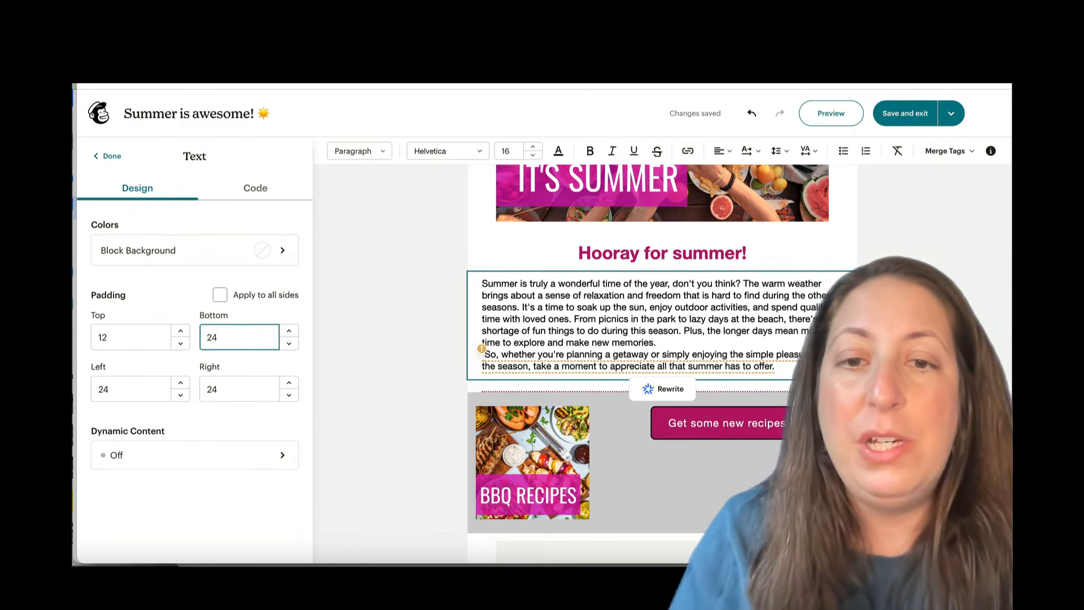
{"action": "left_click", "coordinate": [368, 387]}
Step: Add the prebuilt Image & Text layout below the "BBQ RECIPES" section, using the variant with the image left of the text and button
{"action": "scroll", "coordinate": [368, 387], "scroll_direction": "down", "scroll_amount": 2}
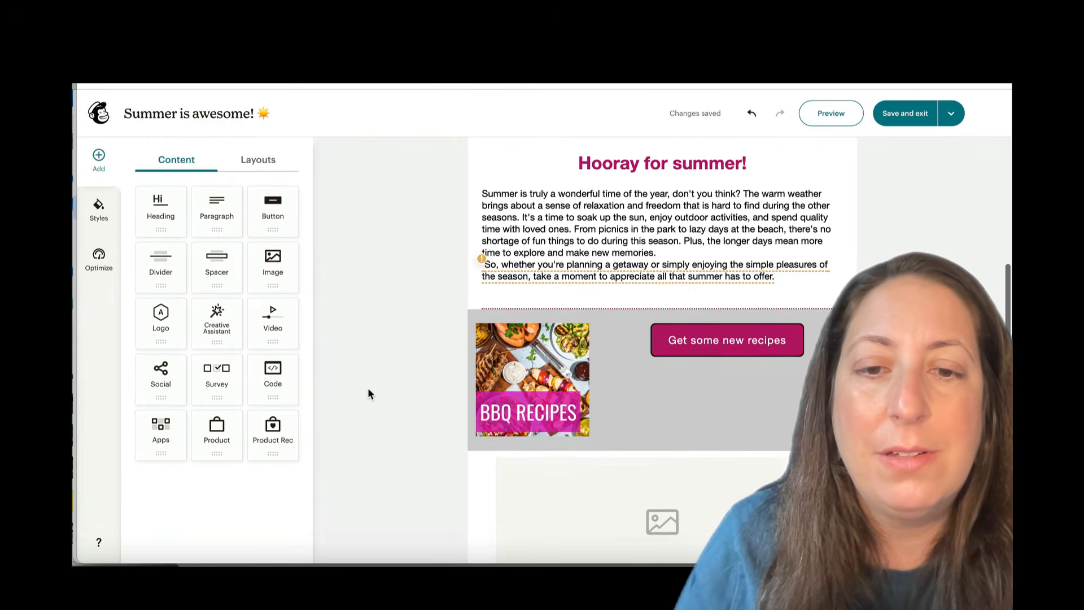
{"action": "scroll", "coordinate": [368, 387], "scroll_direction": "down", "scroll_amount": 3}
{"action": "left_click", "coordinate": [244, 163]}
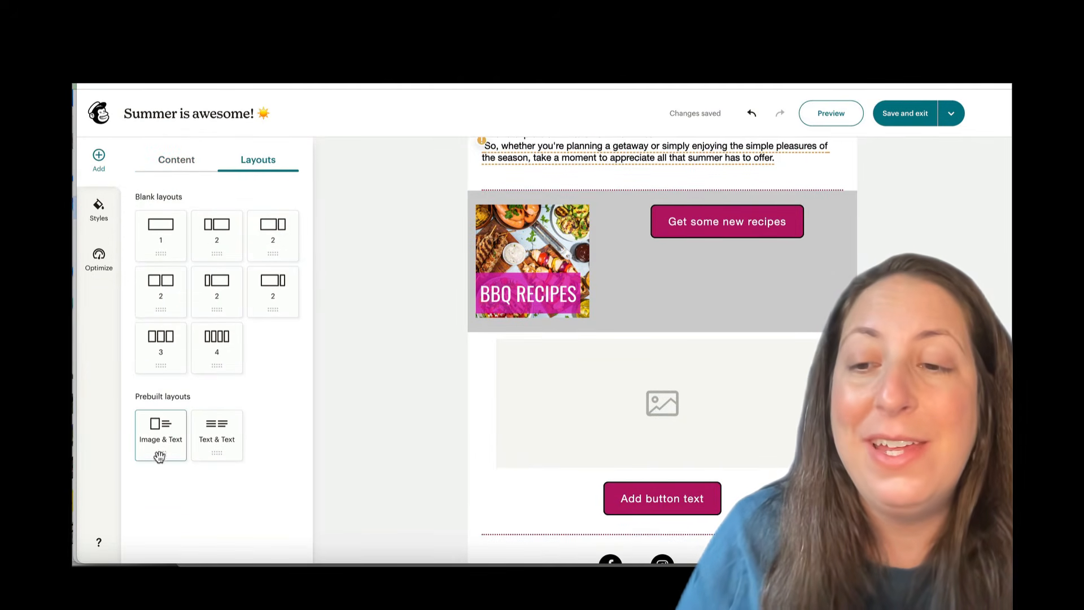
{"action": "left_click_drag", "start_coordinate": [155, 443], "coordinate": [561, 353]}
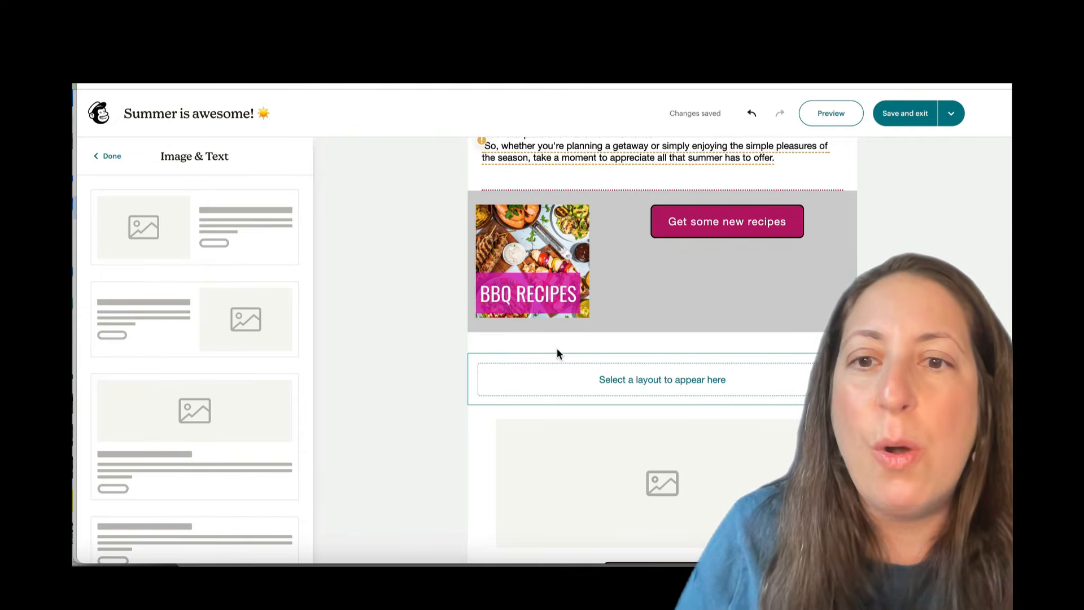
{"action": "left_click", "coordinate": [154, 249]}
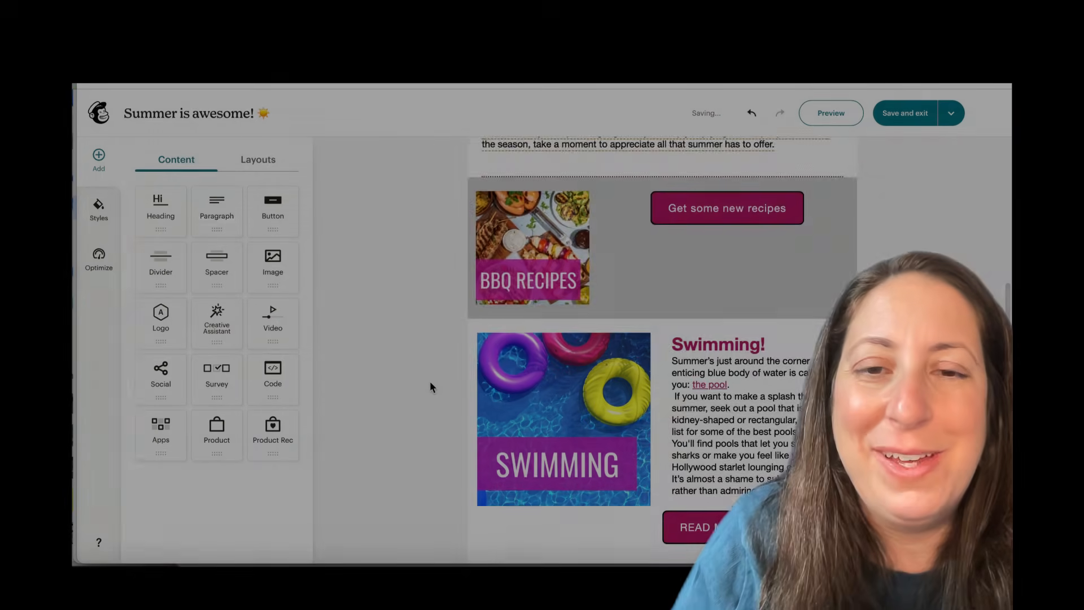
{"action": "scroll", "coordinate": [431, 387], "scroll_direction": "down", "scroll_amount": 1}
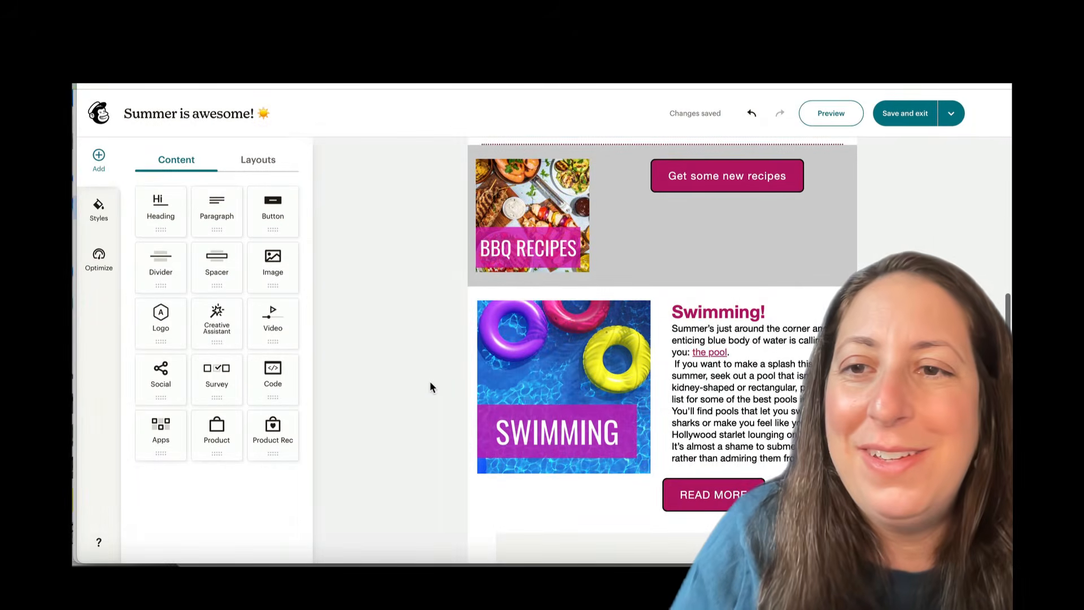
{"action": "scroll", "coordinate": [430, 387], "scroll_direction": "down", "scroll_amount": 3}
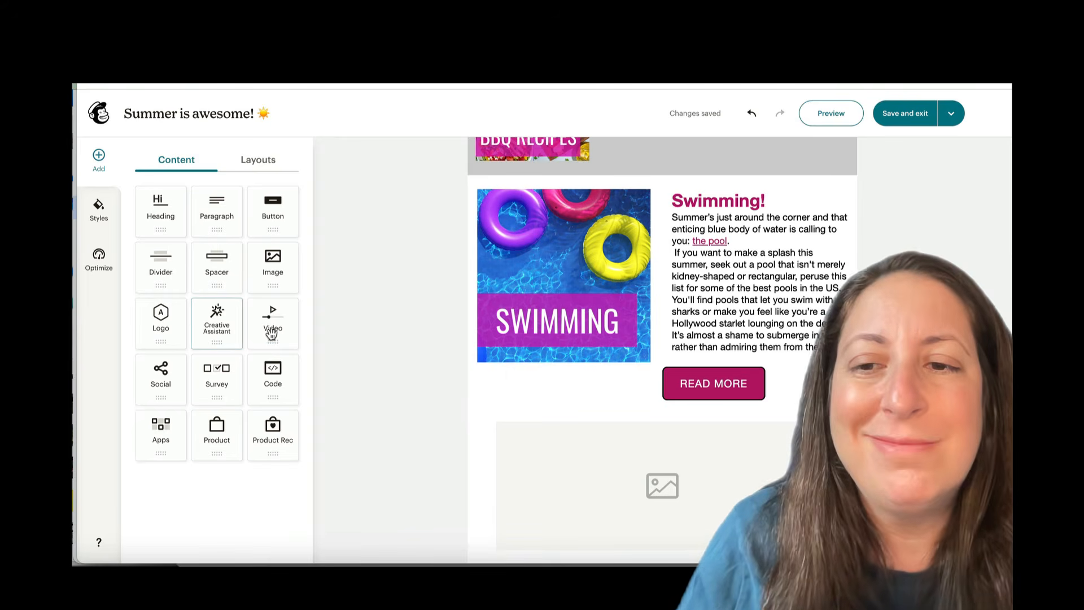
{"action": "left_click_drag", "start_coordinate": [276, 334], "coordinate": [612, 419]}
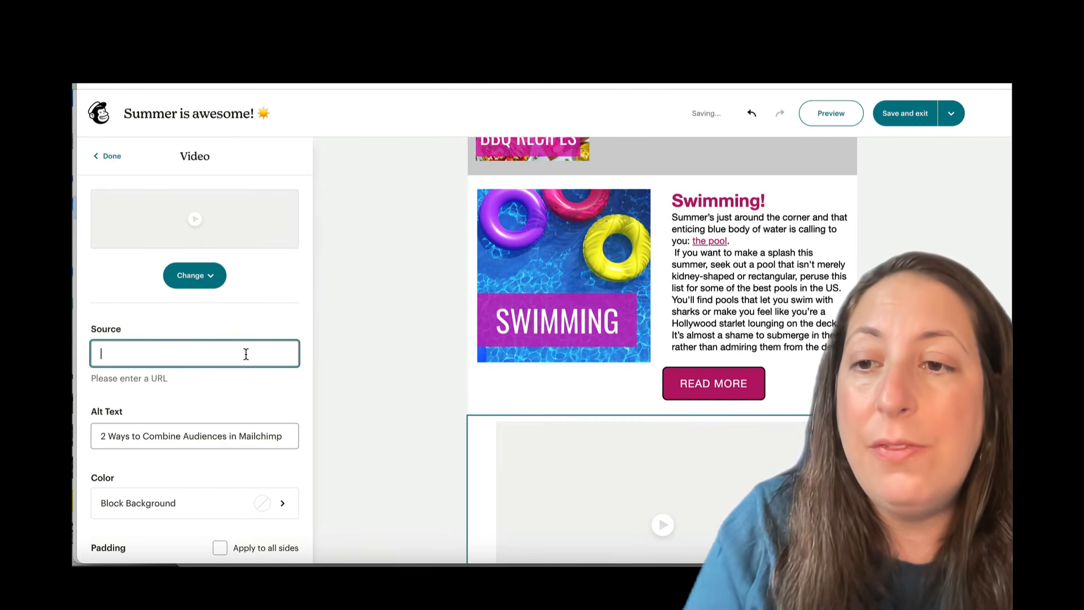
{"action": "type", "text": "https://www.youtube.com/watch?v=QJwOYlMtvIo&t=250s"}
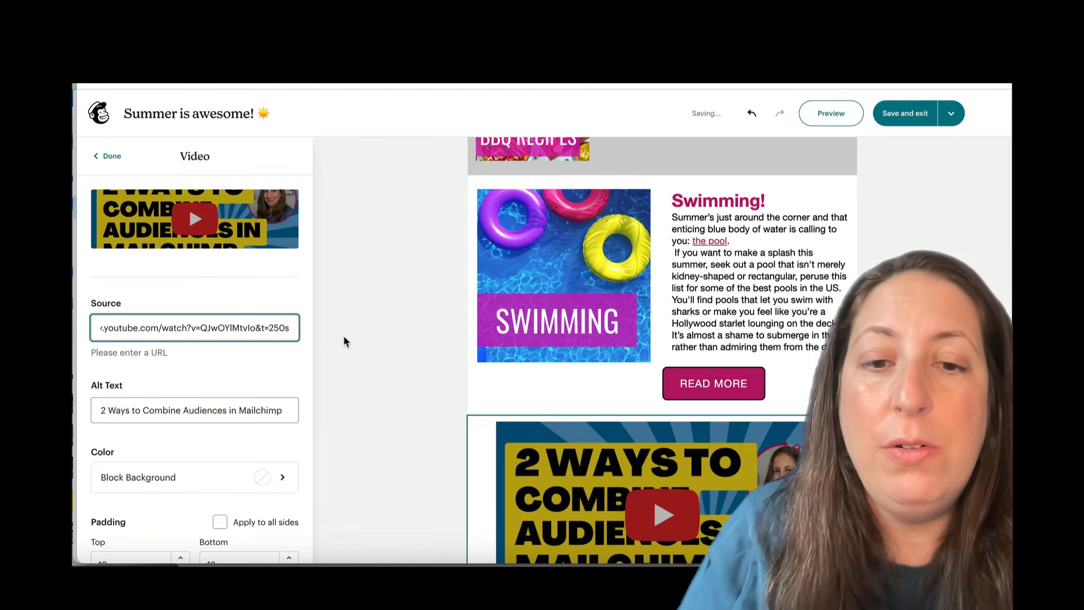
{"action": "scroll", "coordinate": [347, 342], "scroll_direction": "up", "scroll_amount": 1}
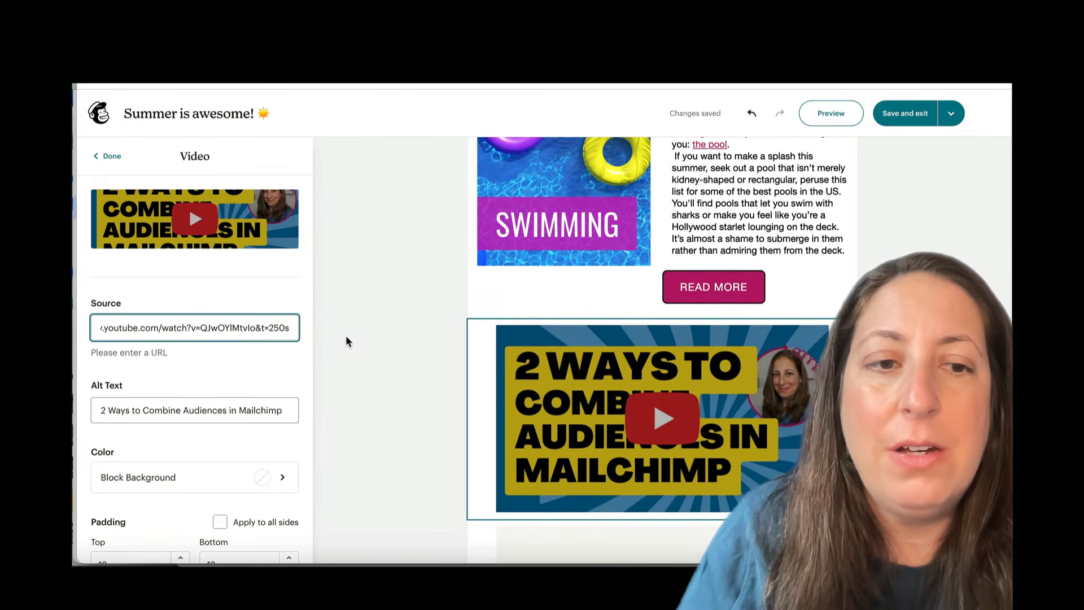
{"action": "left_click", "coordinate": [346, 342]}
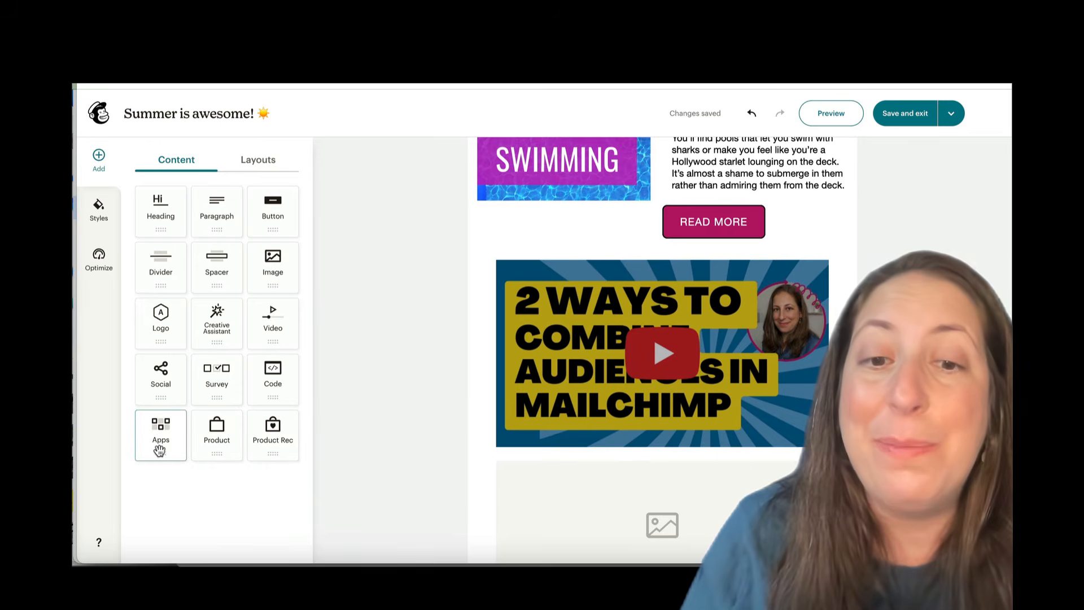
Step: Add an Apps block directly below the video
{"action": "left_click_drag", "start_coordinate": [160, 446], "coordinate": [551, 337]}
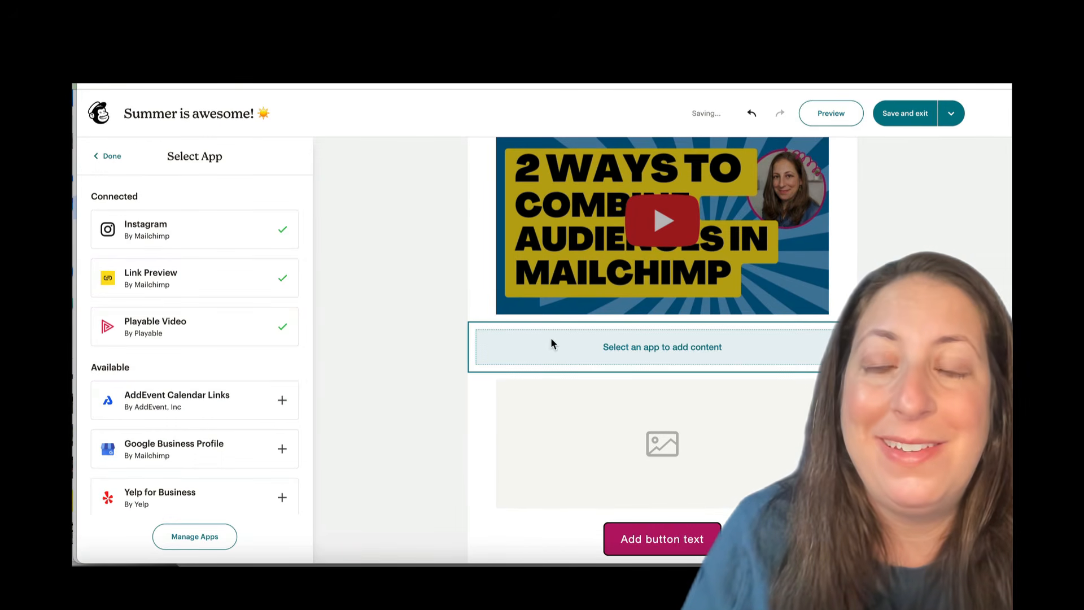